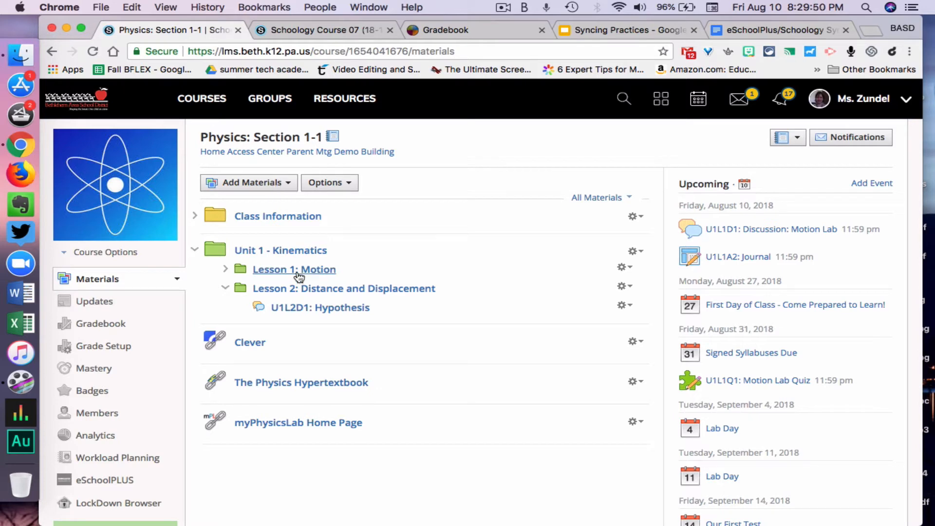
Start a new assignment inside the Lesson 2: Distance and Displacement folder of Unit 1 - Kinematics.
click(225, 270)
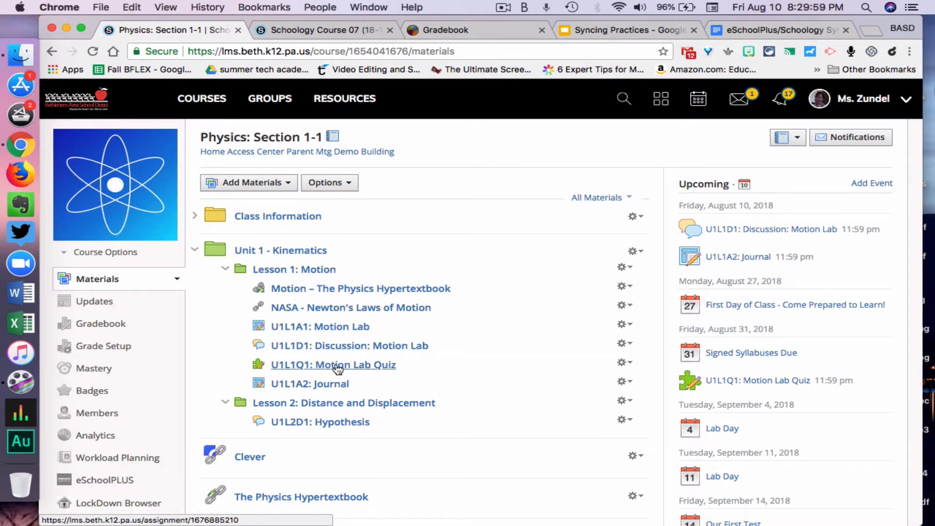
scroll(338, 368, down, 2)
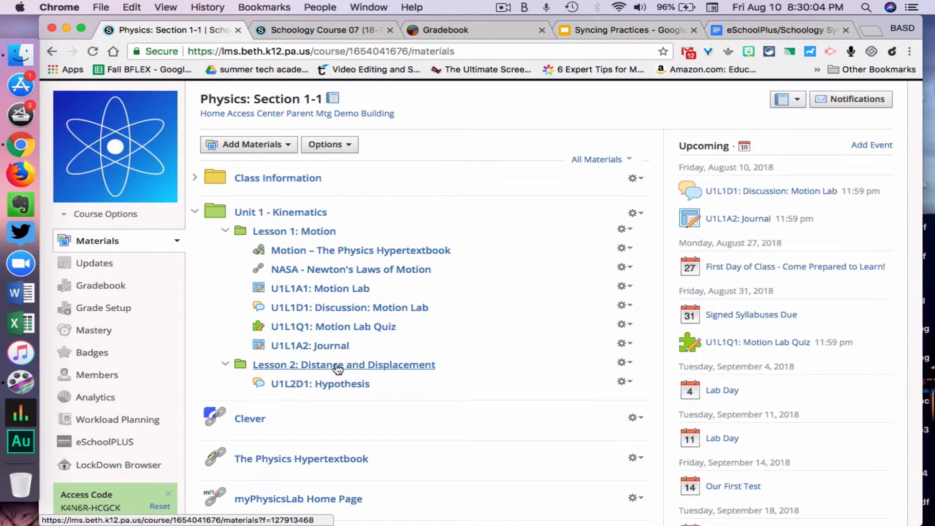
click(290, 379)
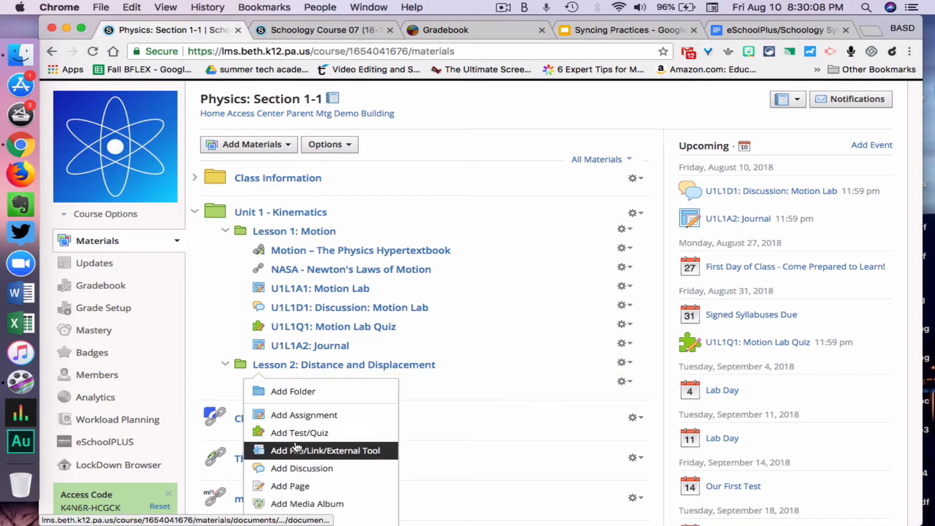
click(287, 416)
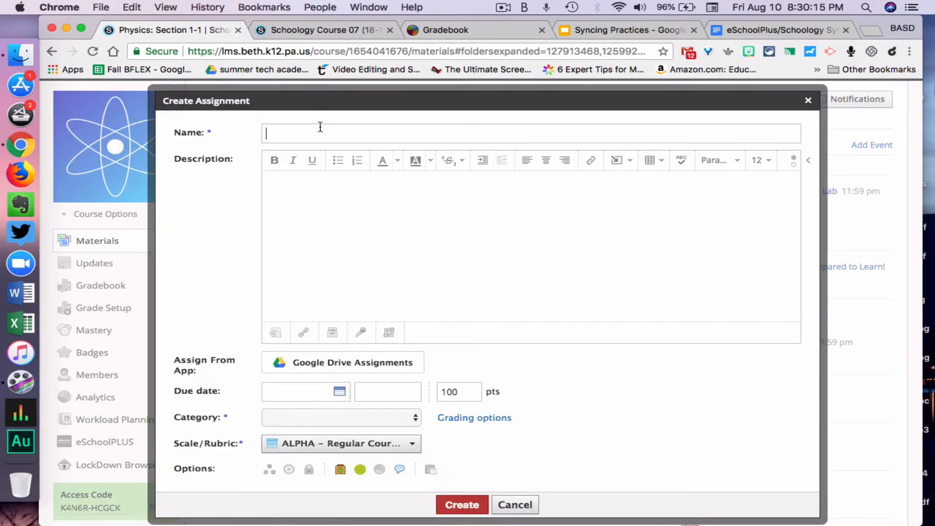
Name the assignment "U1L2A1 - Test" and enter "description" as its description.
text(Un)
key(BackSpace)
text(1)
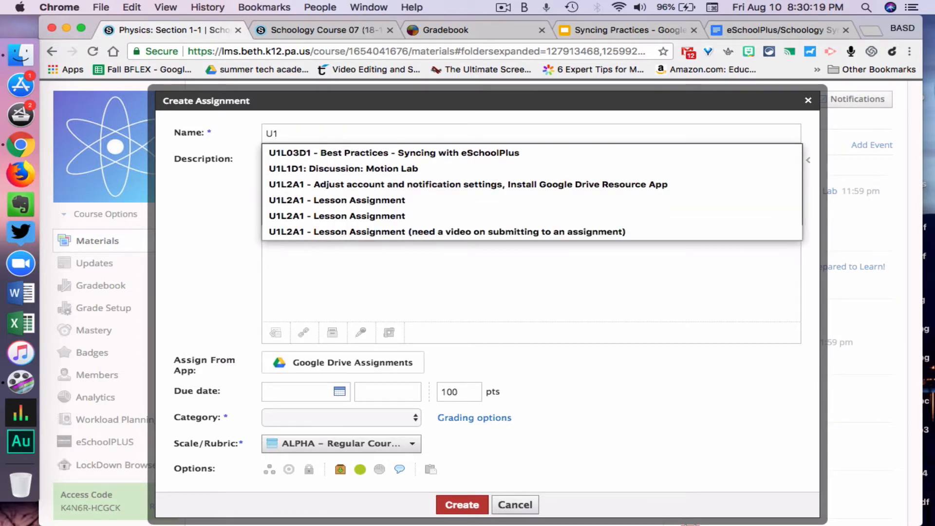
text(L2A1)
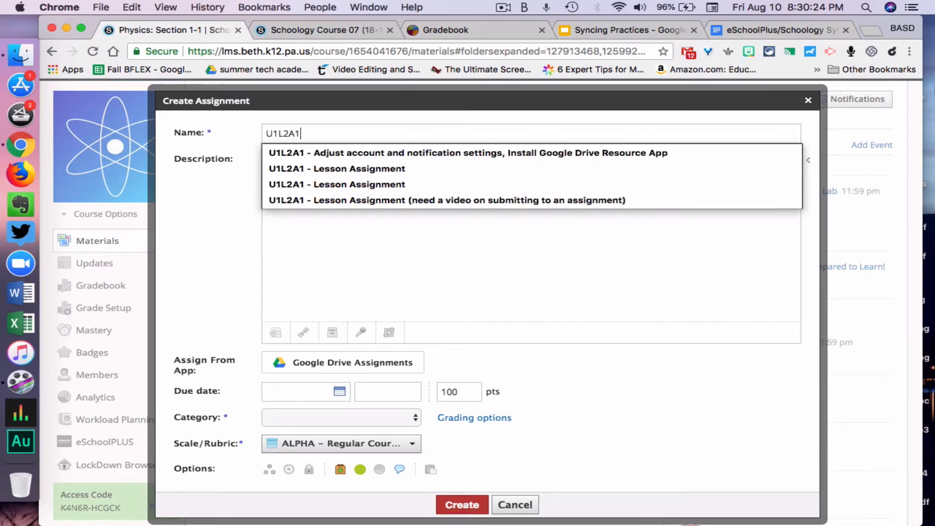
text( - Test)
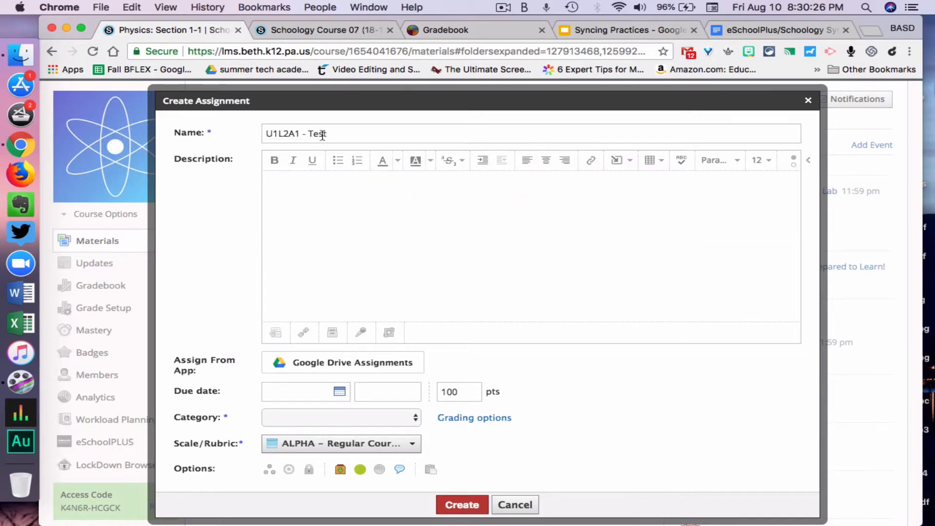
click(334, 187)
text(description)
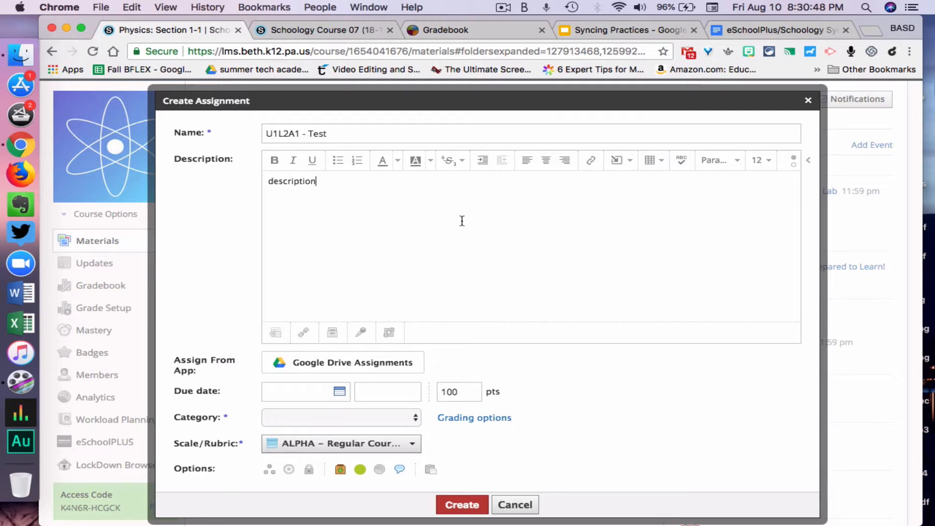
Set the assignment's due date to August 24, 2018.
scroll(461, 220, down, 2)
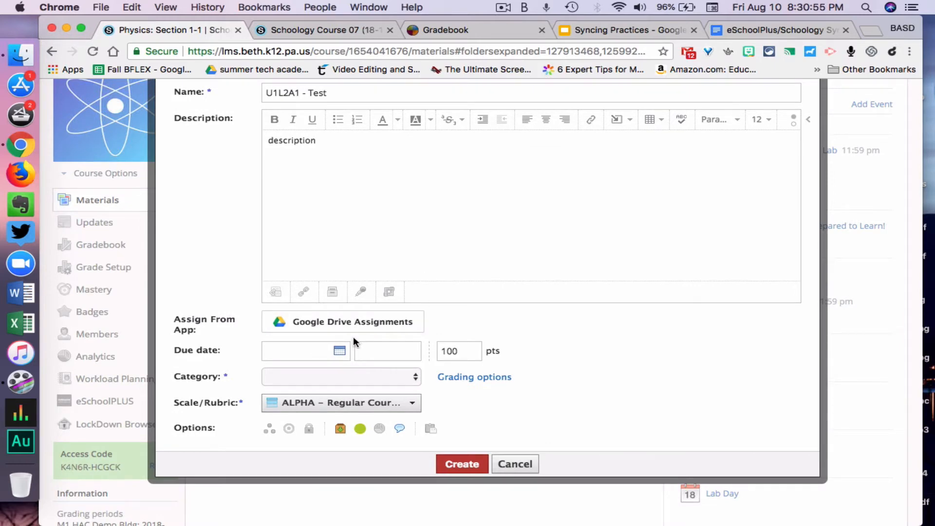
scroll(340, 351, down, 1)
click(340, 349)
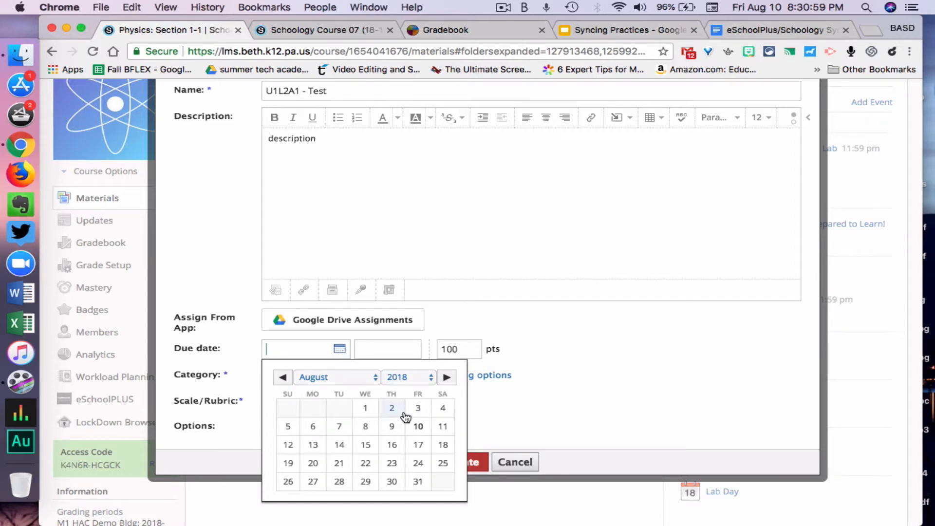
click(419, 464)
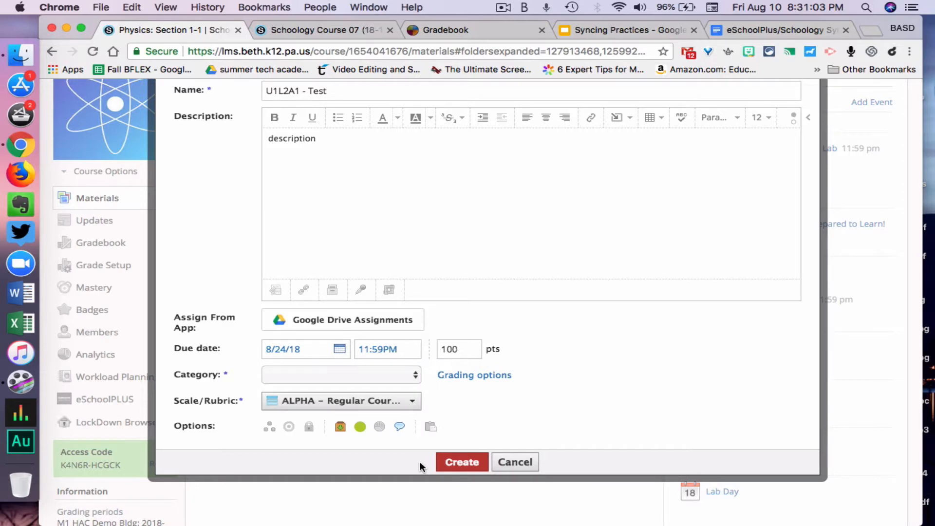
Set the due date to August 14, 2018 and make the assignment worth 25 points.
scroll(417, 463, up, 1)
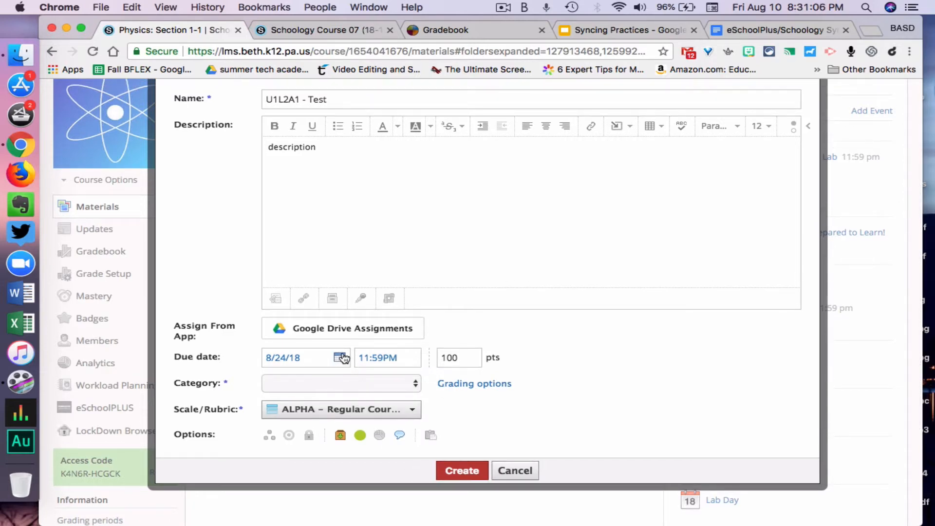
click(341, 358)
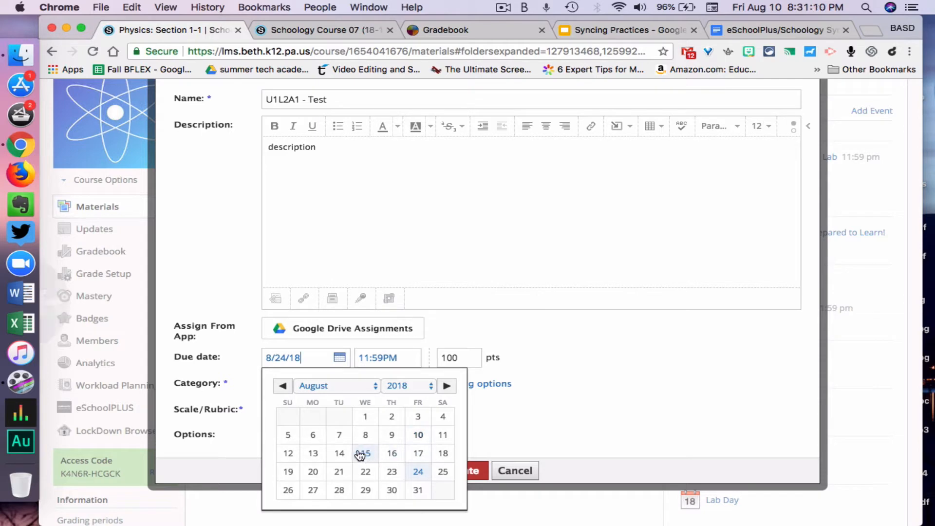
click(344, 454)
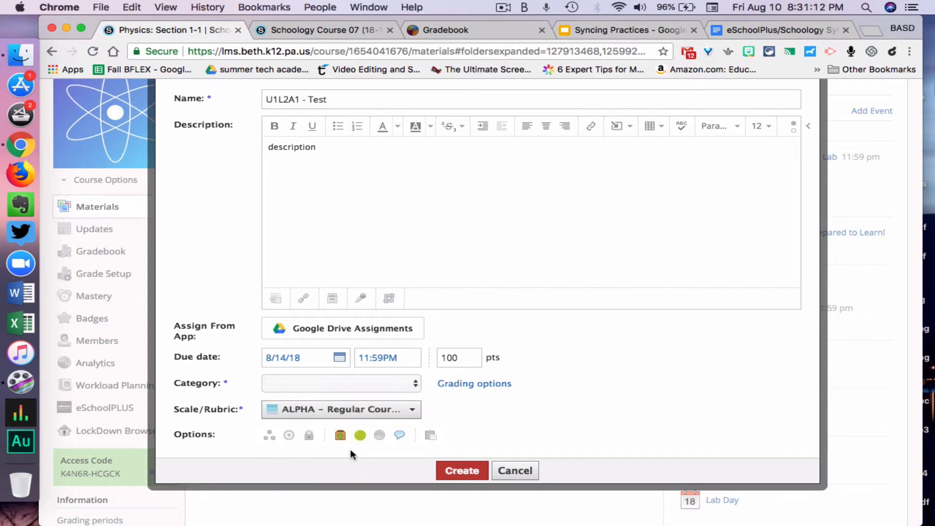
double_click(459, 364)
text(25)
key(Tab)
Change the assignment's name to "U1L2A1 - Test 1".
click(397, 382)
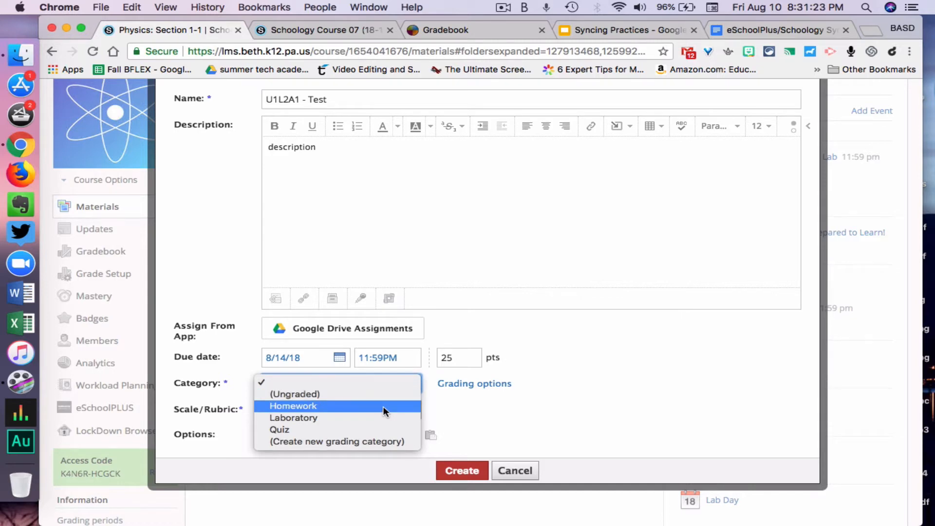
click(345, 101)
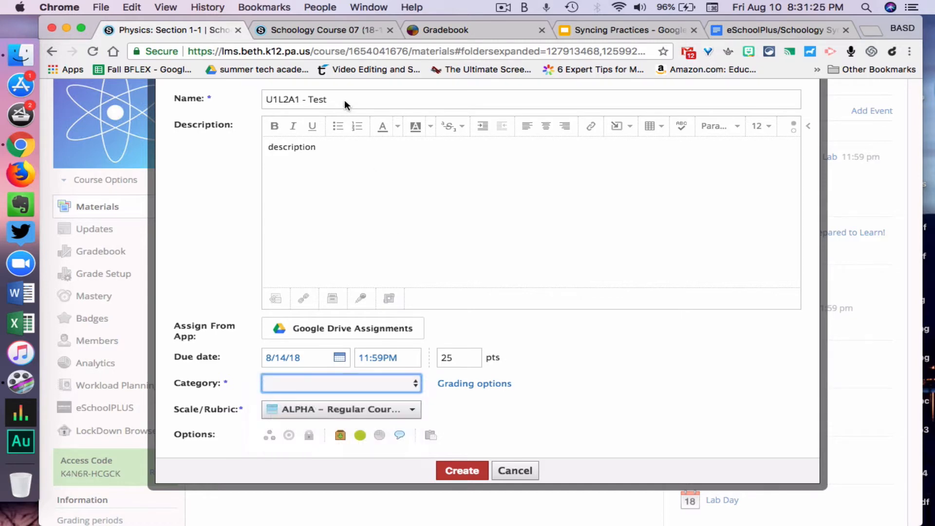
click(343, 100)
text(1)
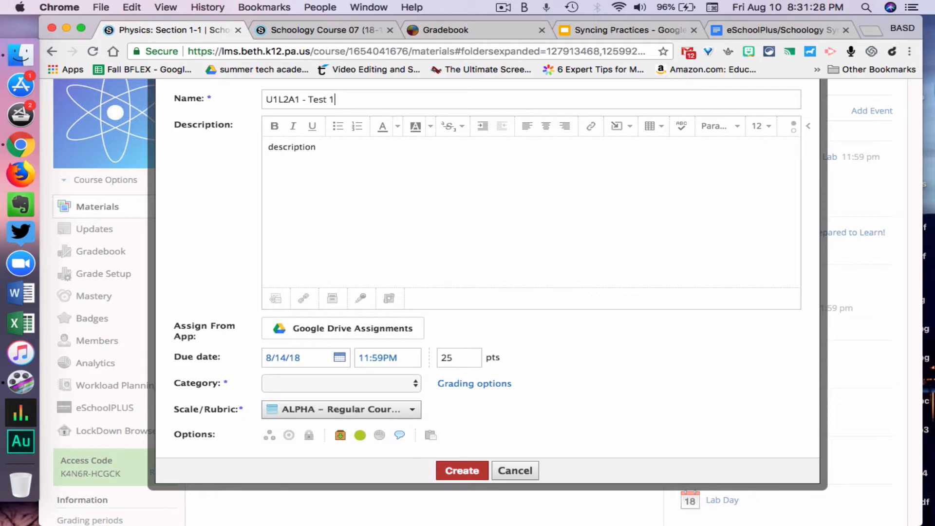
Assign the Homework category and keep ALPHA - Regular Courses as the grading scale.
click(288, 385)
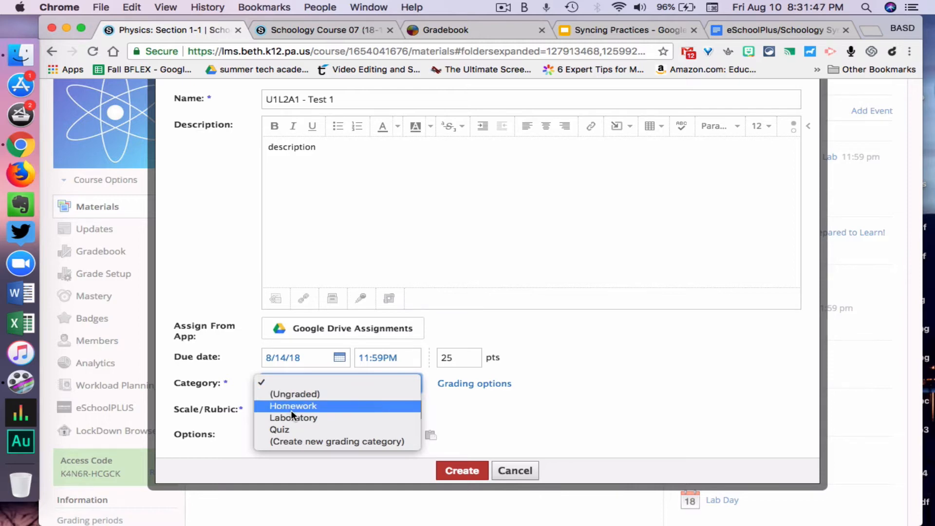
click(290, 410)
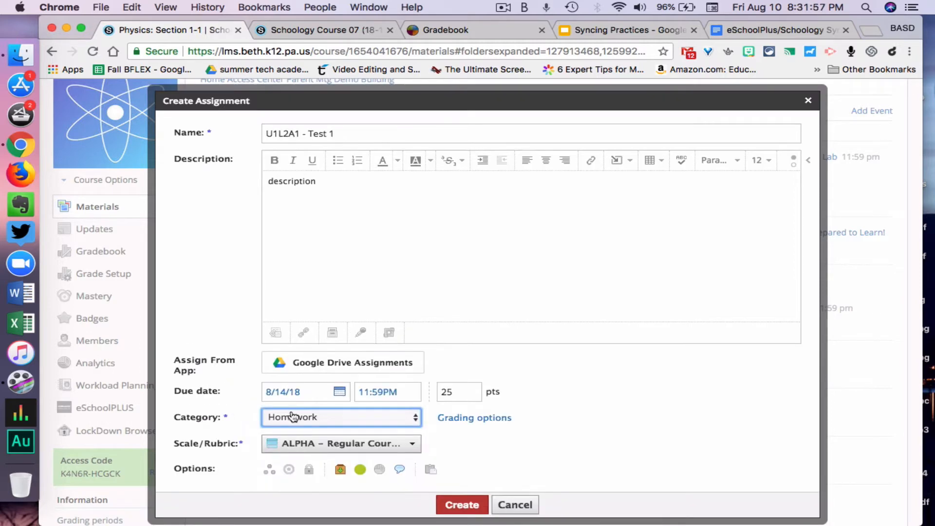
click(383, 448)
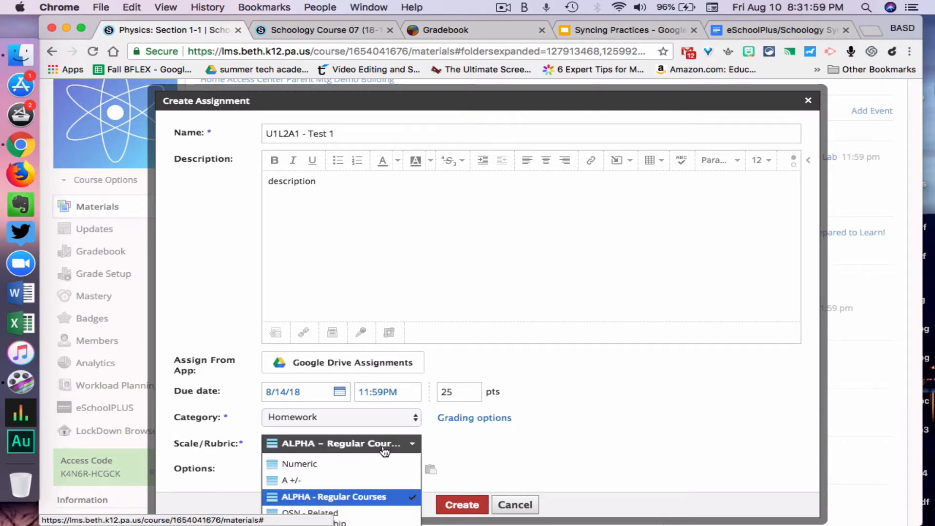
click(383, 447)
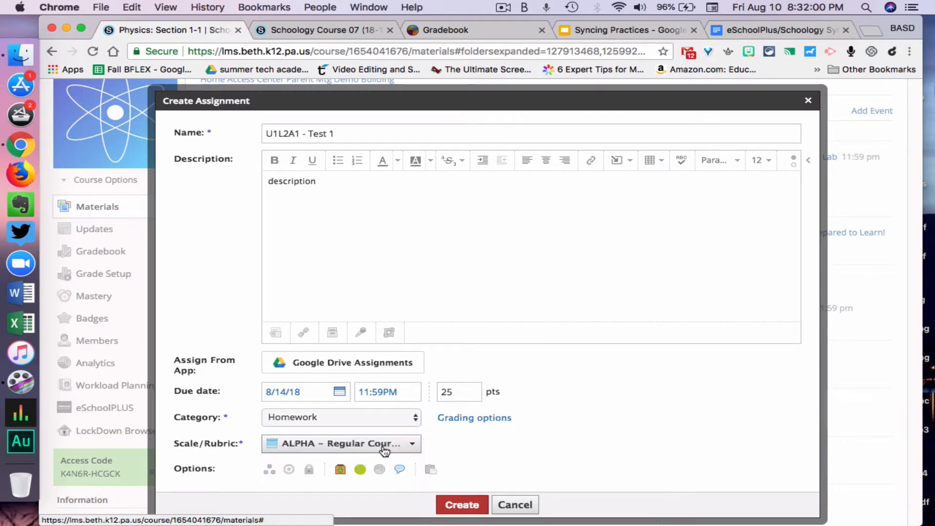
Show the grading options and select the M1 HAC Demo Bldg: 2018-07-01 - 2018-10-31 grading period.
click(466, 419)
scroll(466, 419, down, 3)
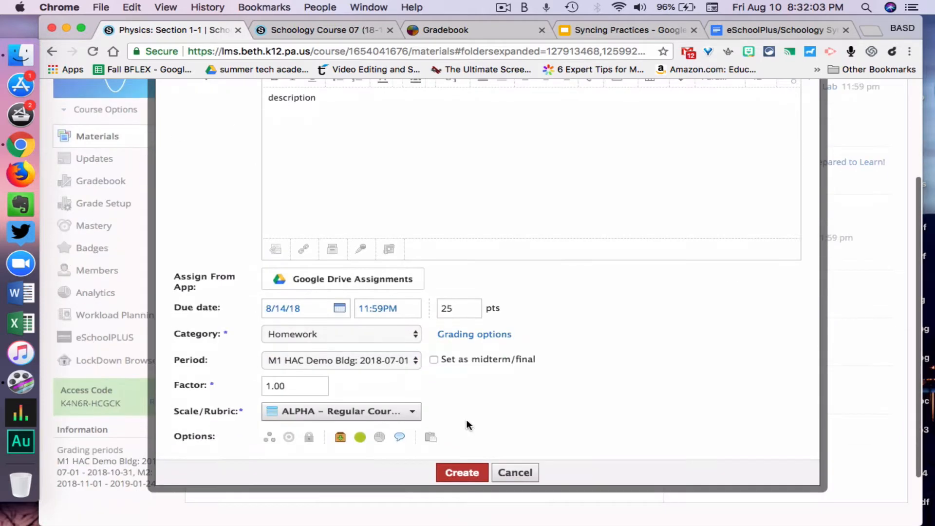
click(334, 359)
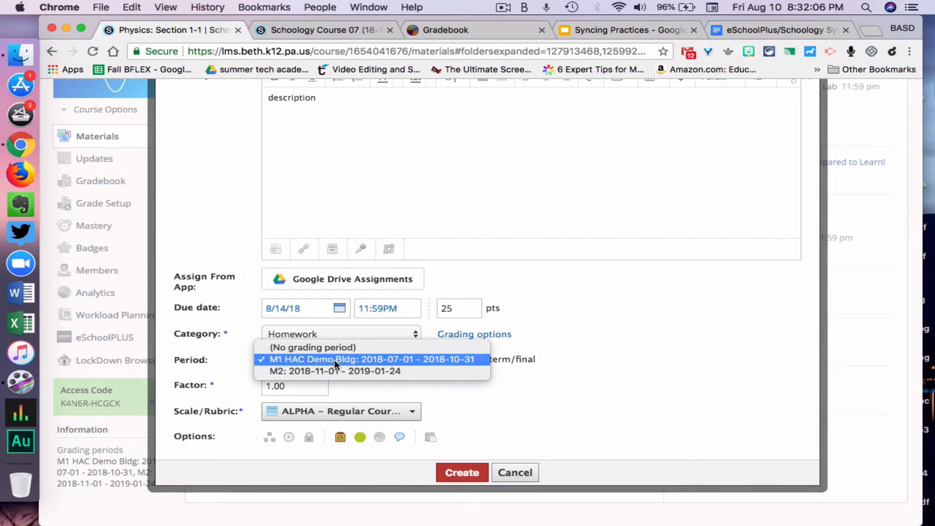
click(334, 359)
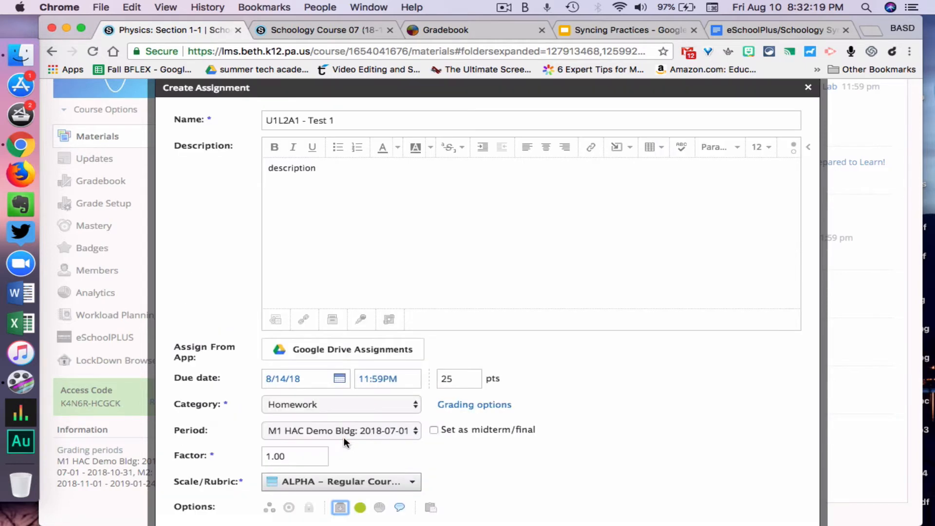
Switch student submissions off and back on, and create the assignment.
click(341, 438)
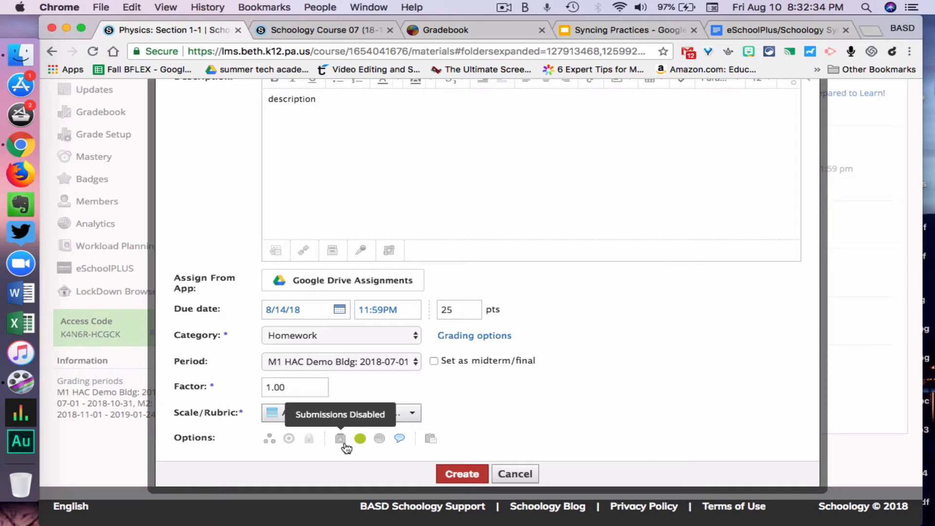
click(340, 439)
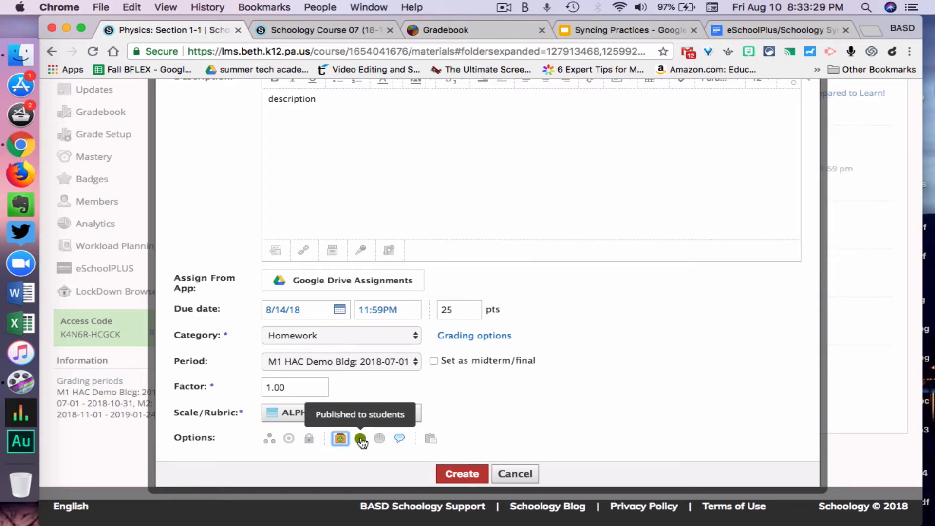
click(463, 474)
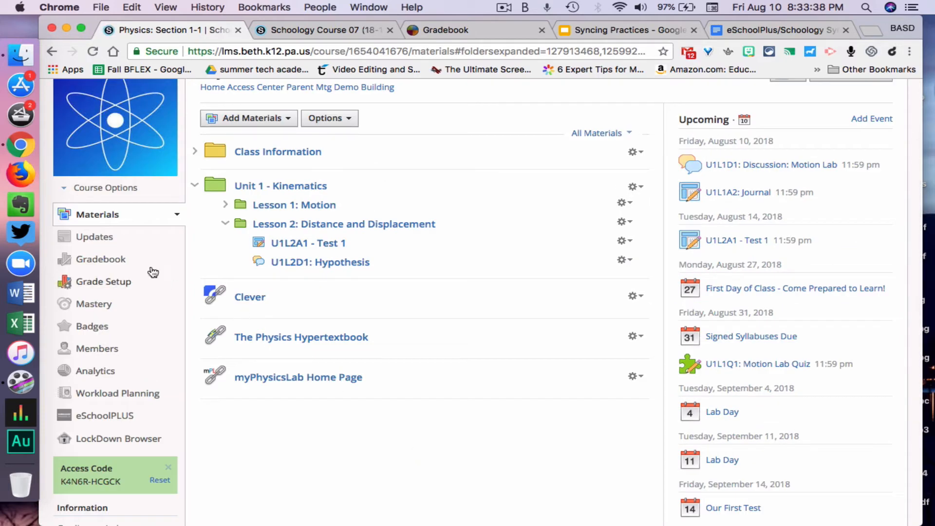
Open the course gradebook and enter a grade of 22 for the student's U1L2A1 - Test 1 assignment.
click(118, 262)
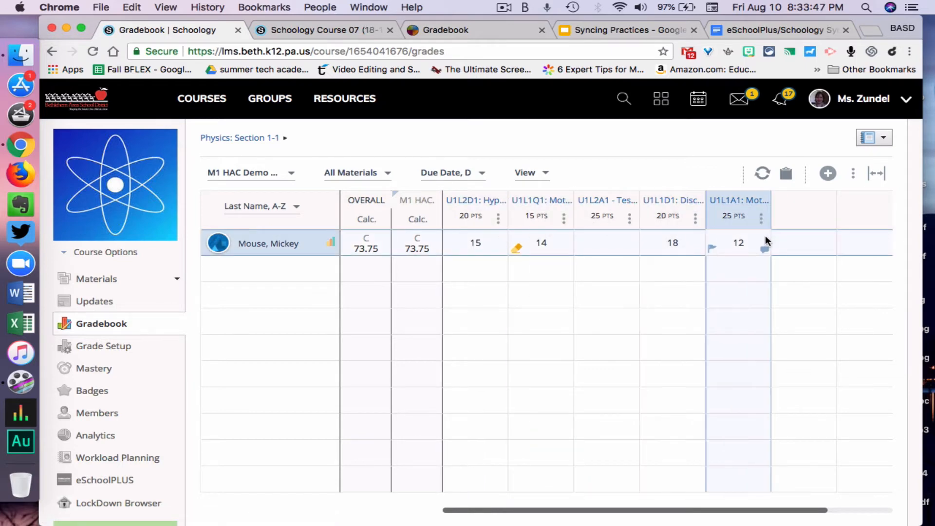
scroll(764, 236, left, 5)
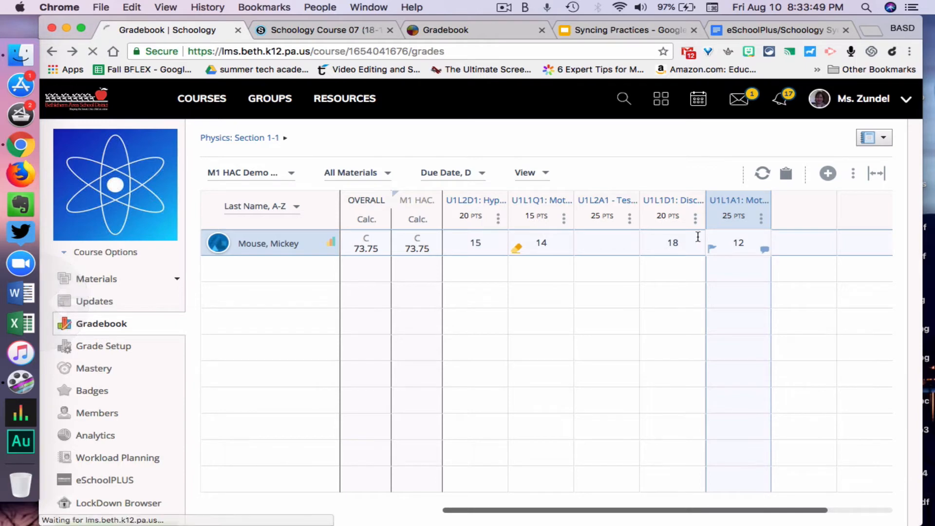
click(117, 259)
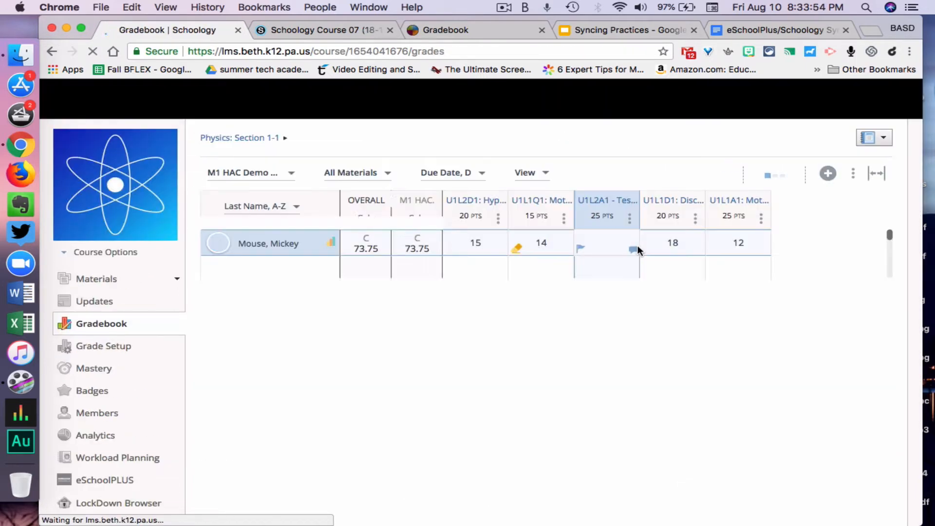
click(598, 242)
text(22)
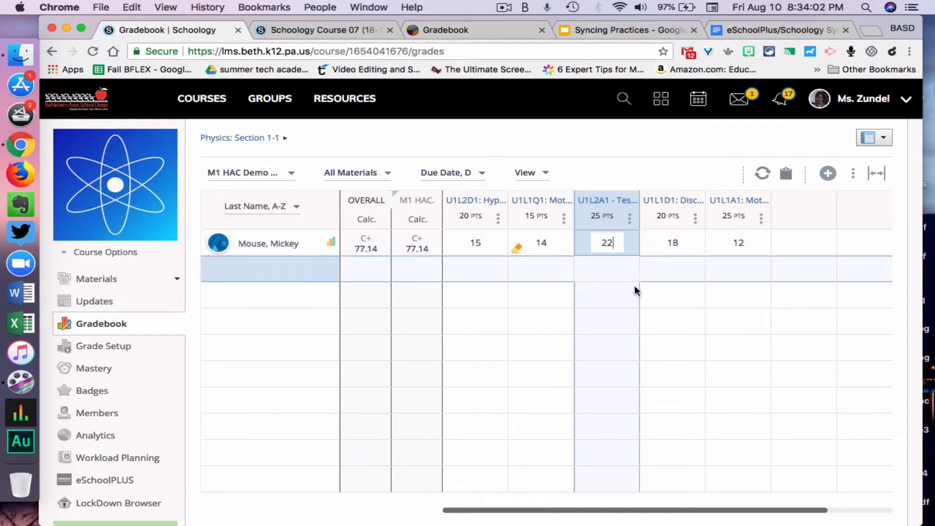
click(526, 324)
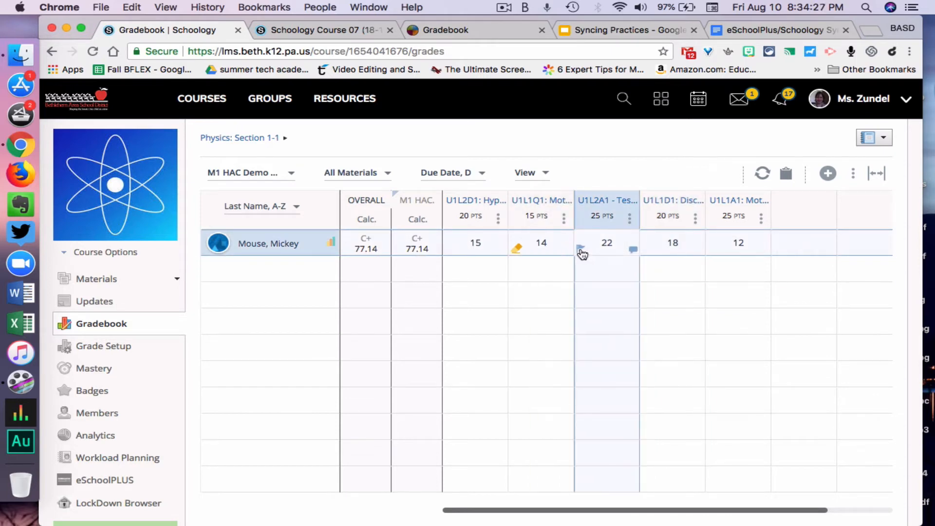
Review the exception choices for the U1L2A1 - Test 1 grade and open the eSchoolPlus sync status log.
click(580, 249)
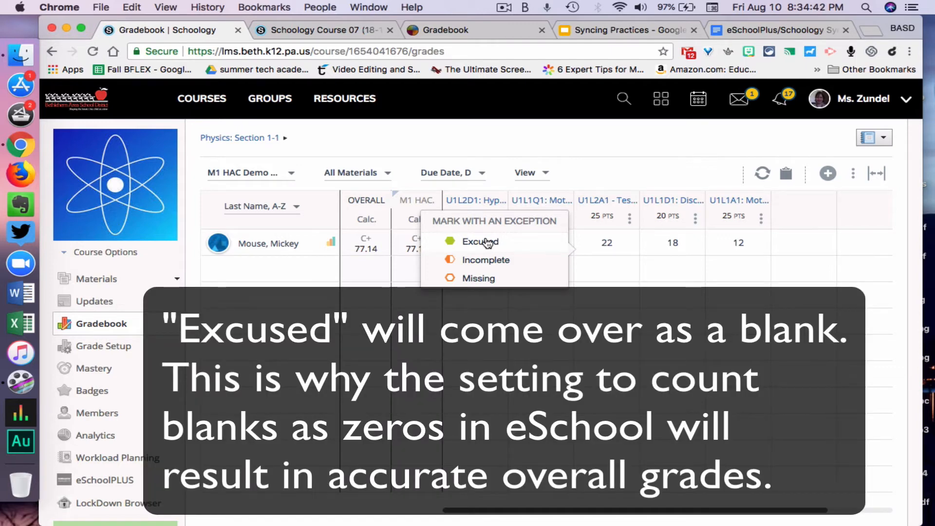
click(629, 149)
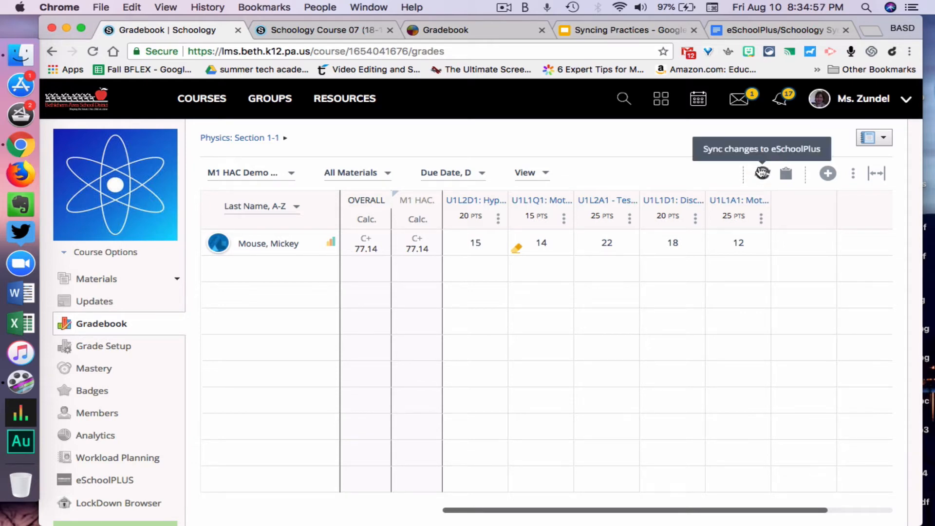
click(787, 175)
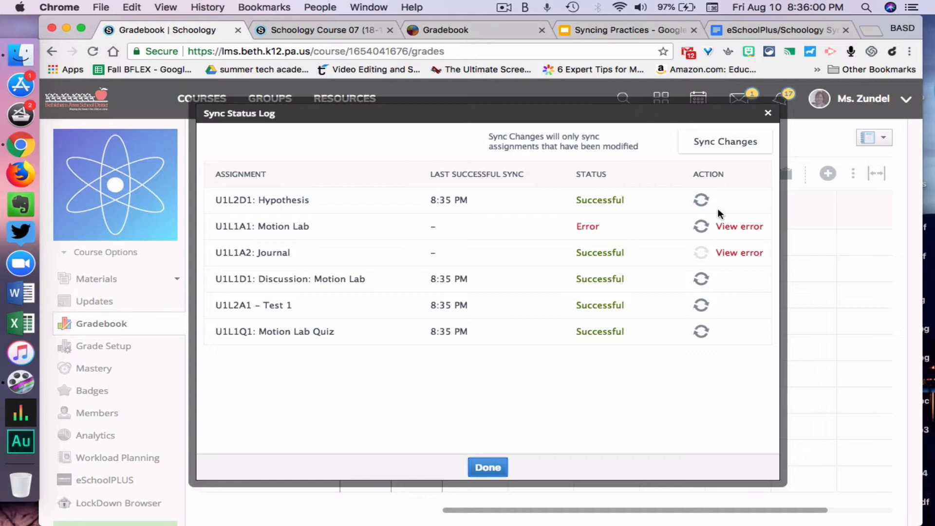
Read the sync note for U1L2D1: Hypothesis and the errors for U1L1A1: Motion Lab and U1L1A2: Journal, and close the log.
mouse_move(704, 204)
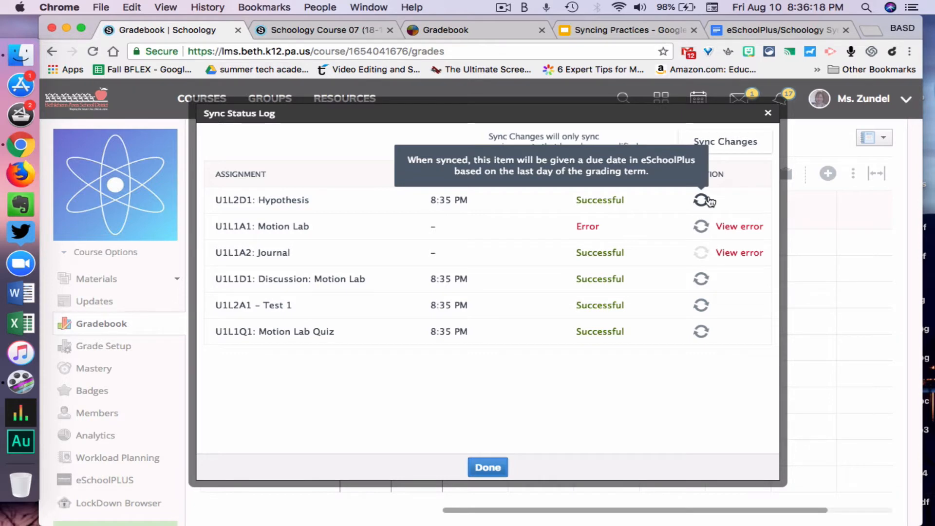
mouse_move(736, 228)
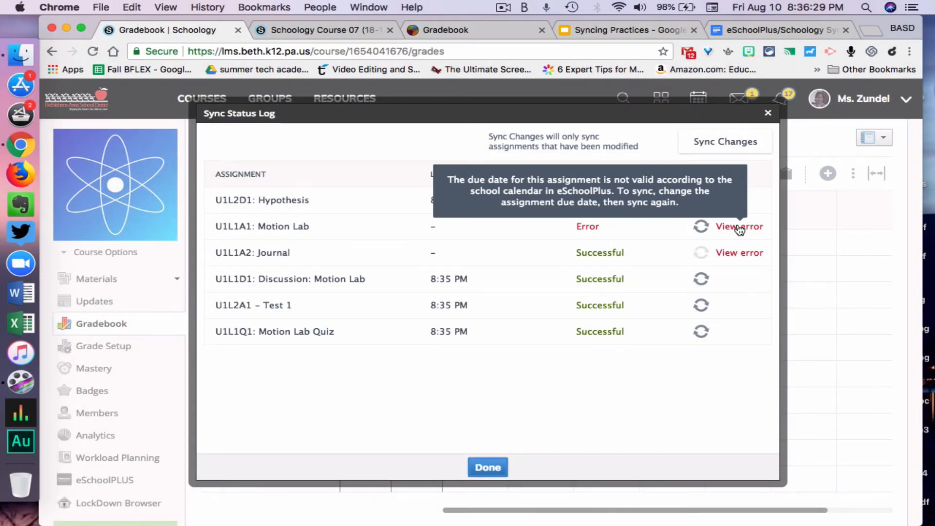
mouse_move(736, 255)
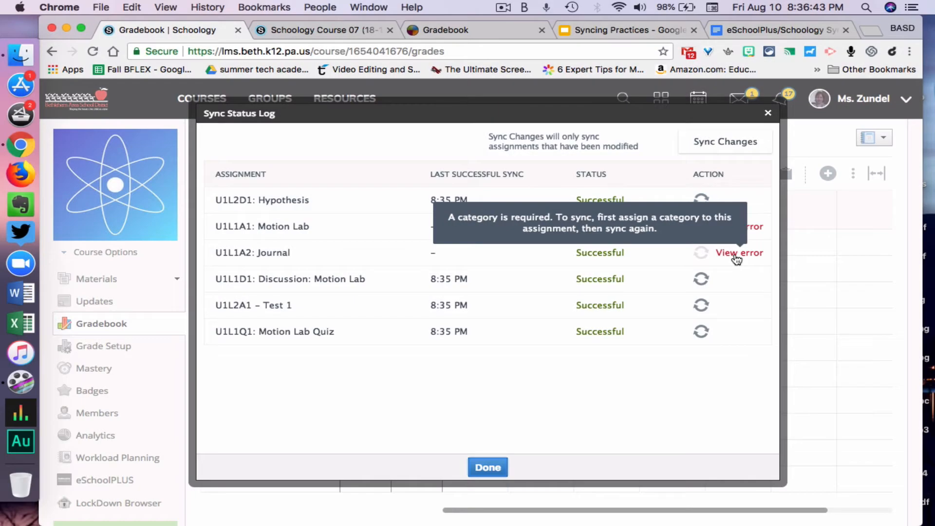
click(483, 469)
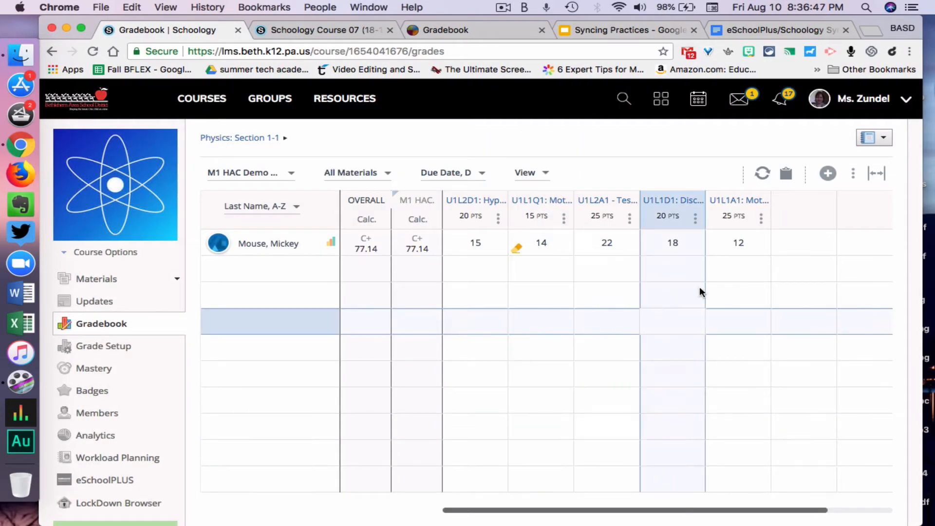
Open bulk edit for the course assignments and set the U1L2D1: Hypothesis due date to 8/15/18.
click(853, 173)
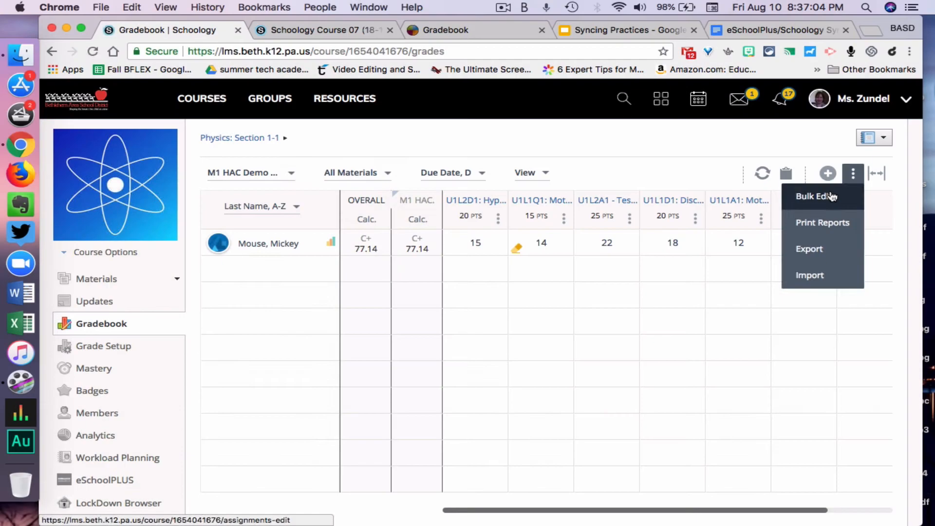
click(830, 191)
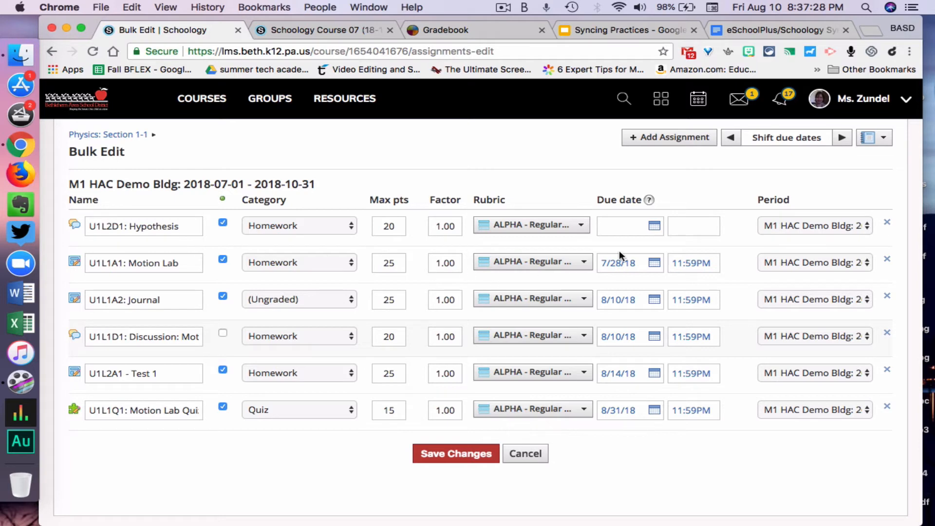
click(653, 228)
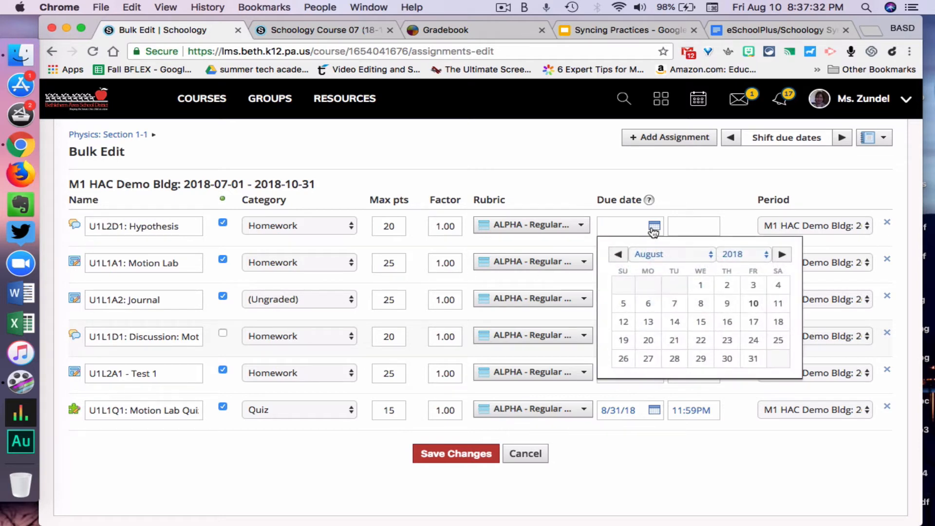
click(701, 323)
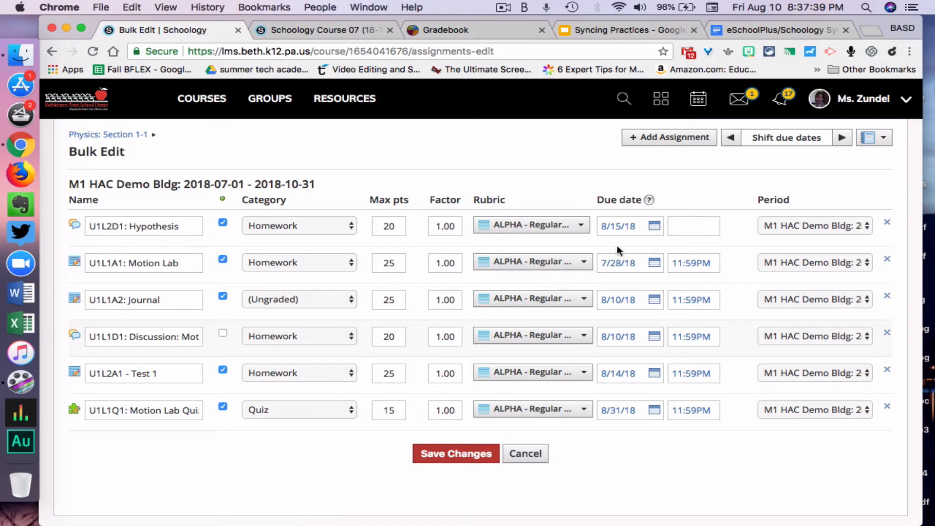
Set the U1L1A2: Journal category to Homework and publish the U1L1D1: Discussion: Motion Lab item.
click(267, 300)
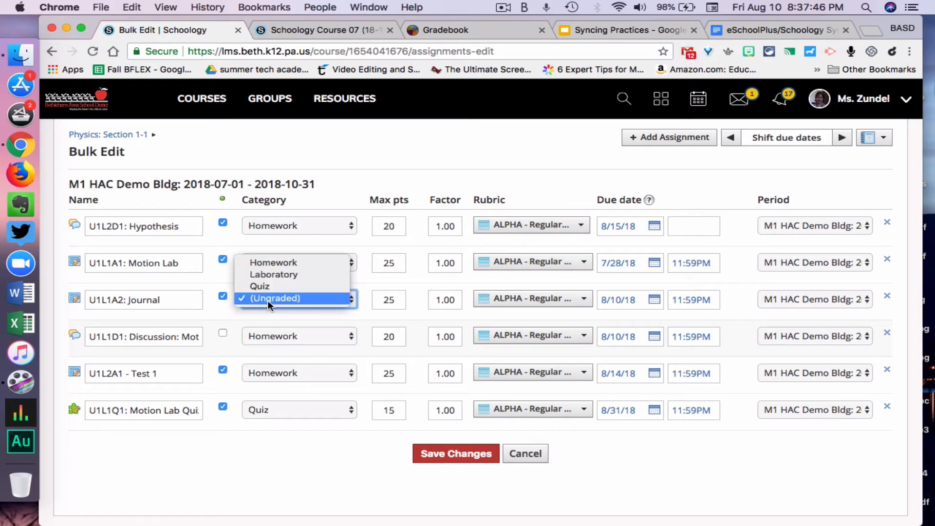
click(276, 263)
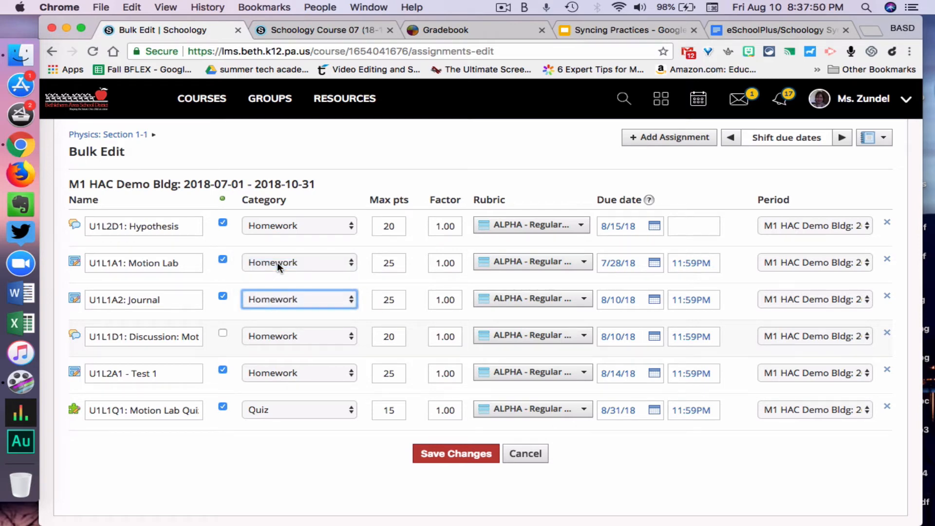
click(224, 334)
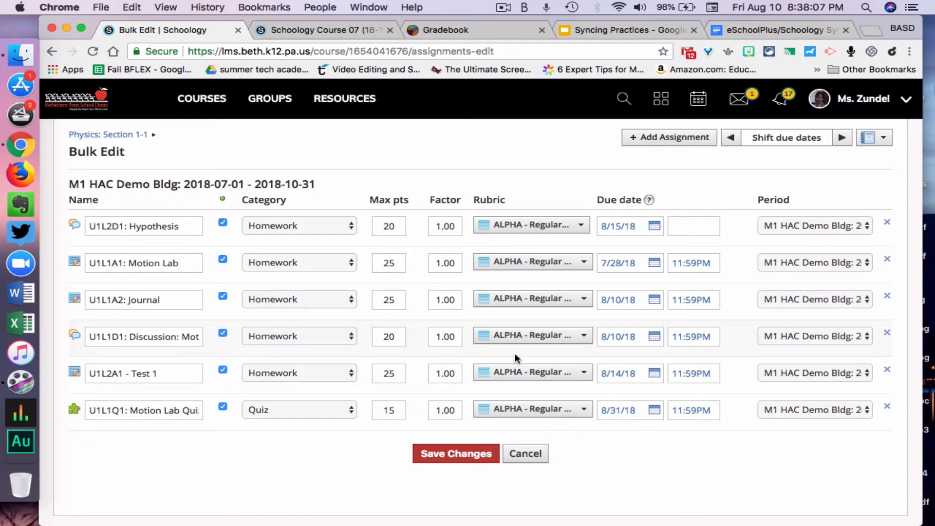
Review the grading period choices for U1L2D1: Hypothesis without changing the selected period.
click(805, 225)
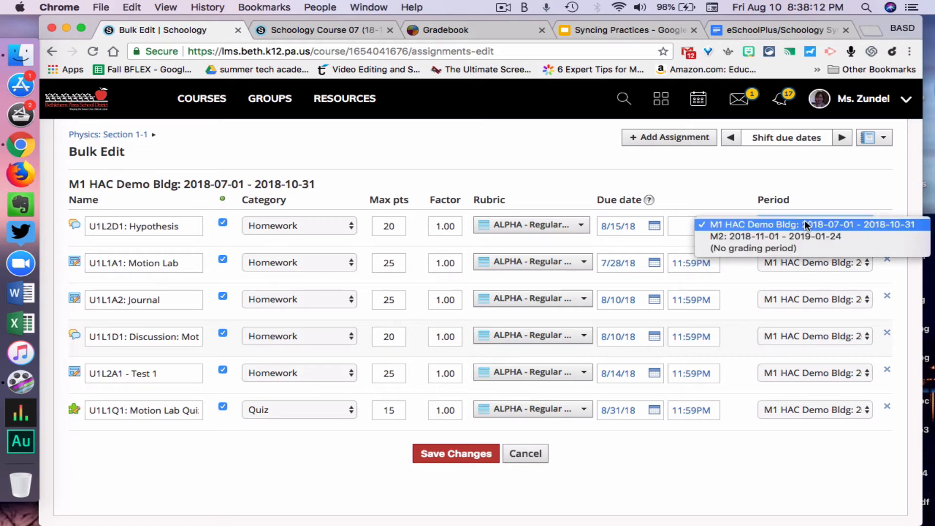
click(806, 198)
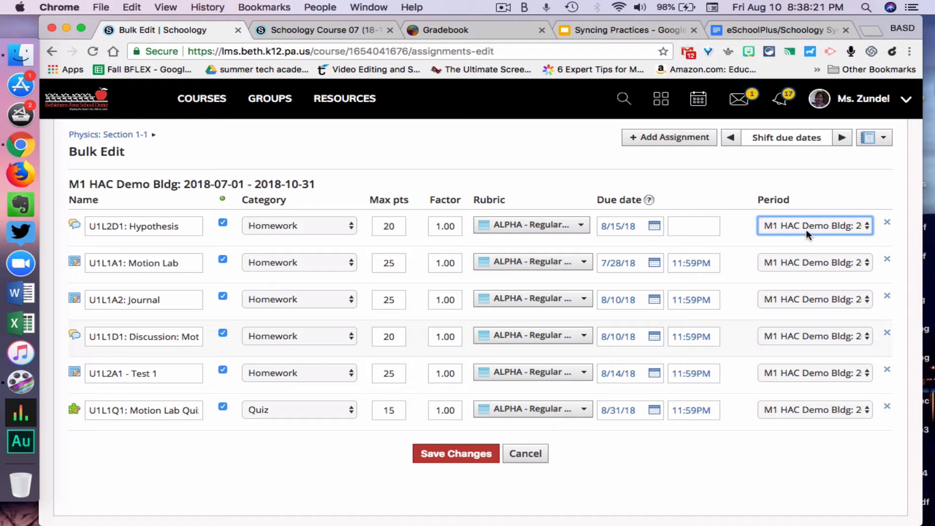
scroll(805, 229, down, 3)
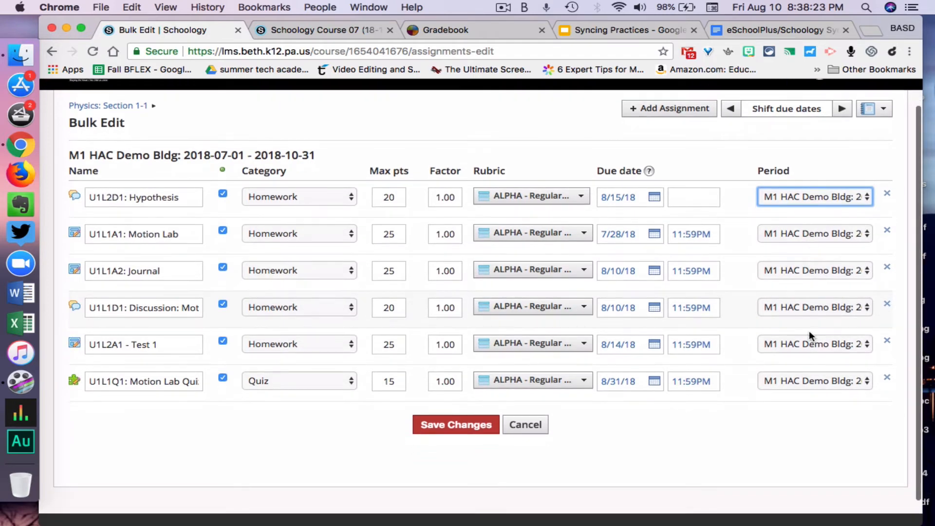
click(798, 200)
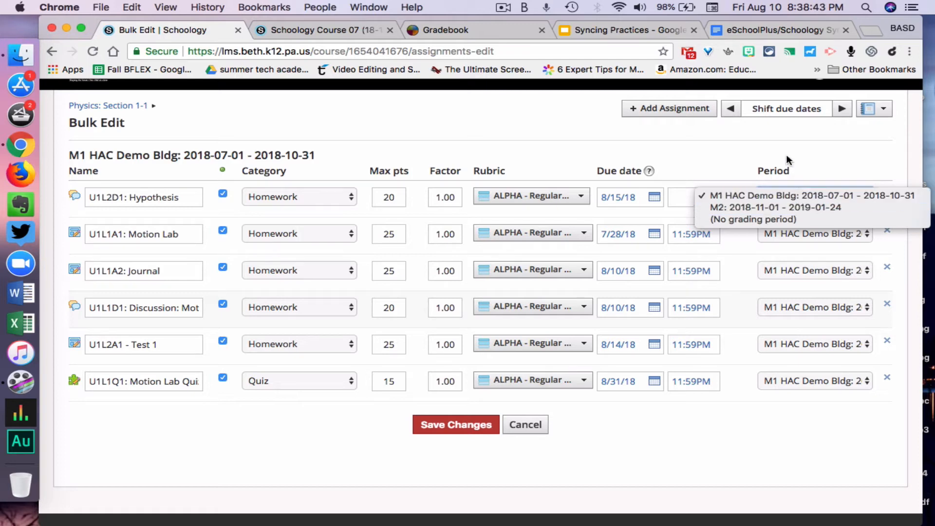
click(786, 154)
click(793, 197)
click(728, 159)
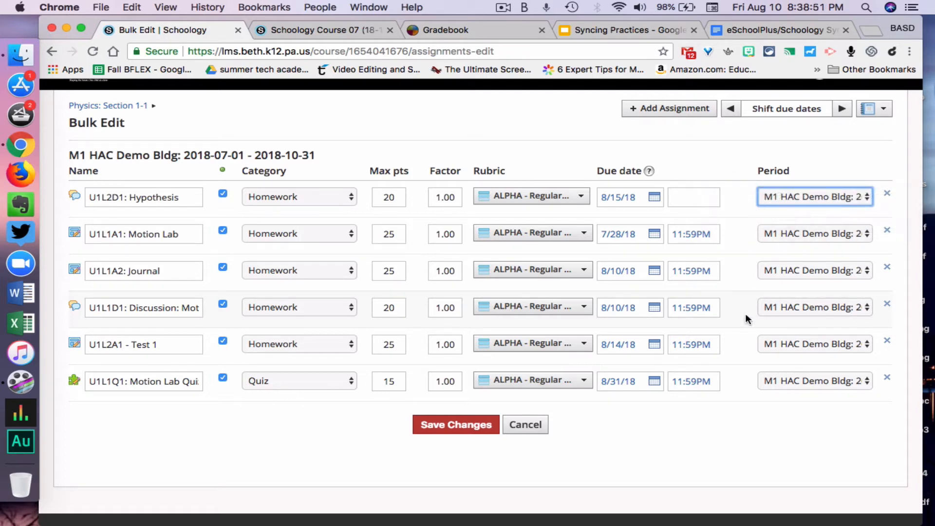
Save the bulk edit changes and return to the Physics: Section 1-1 course page.
click(450, 425)
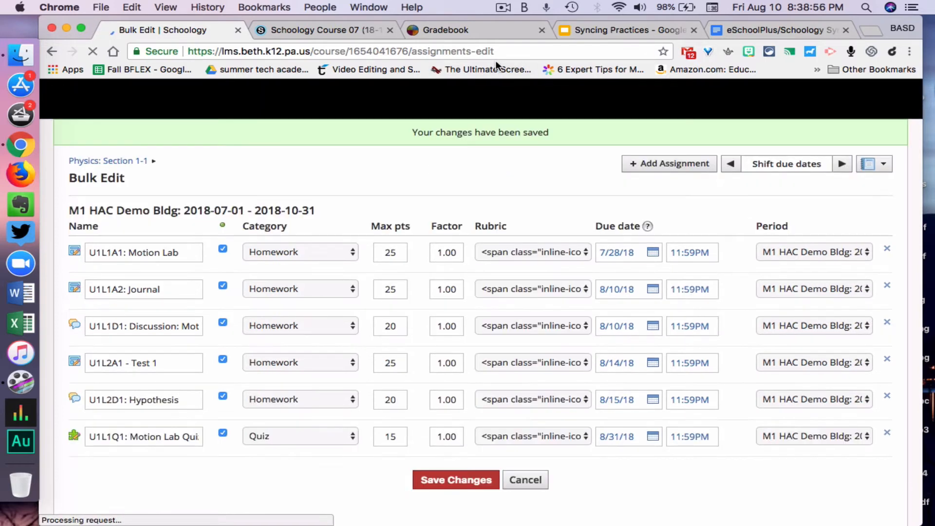
click(125, 162)
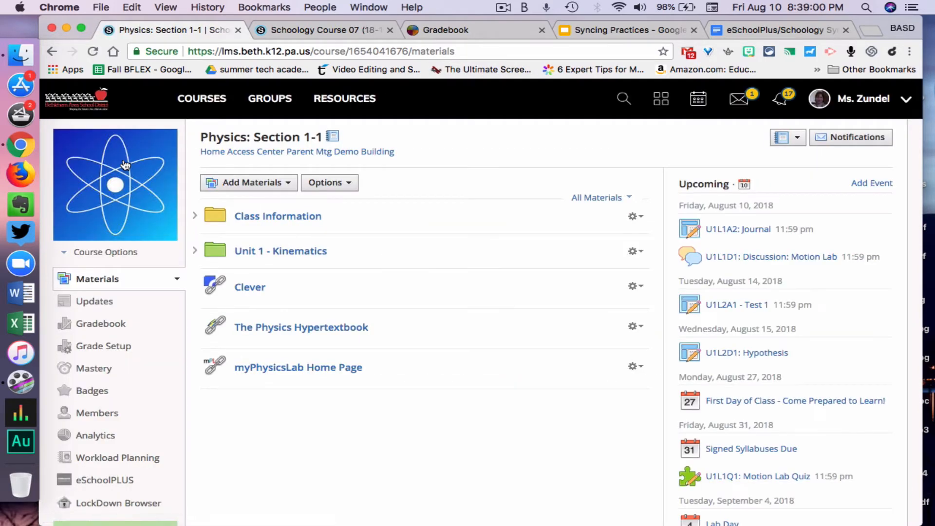
mouse_move(126, 162)
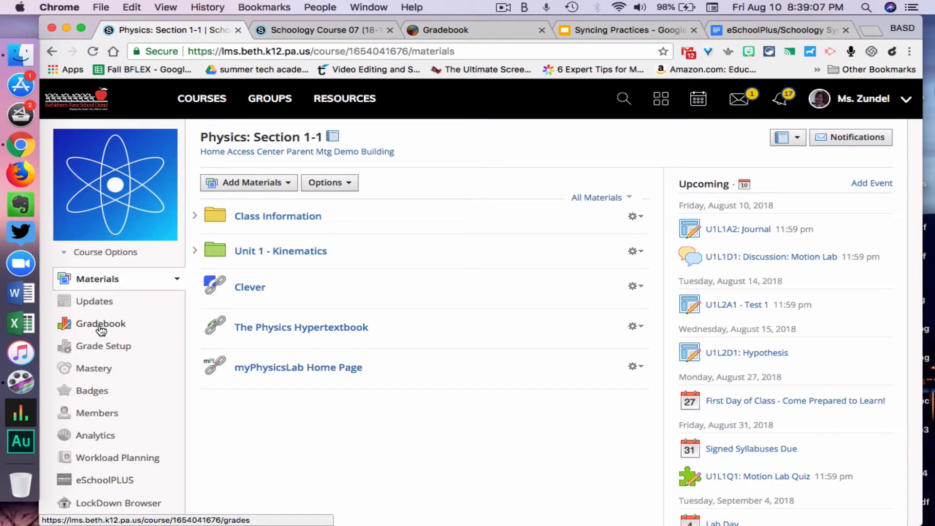
Sync the modified assignments from the course's eSchoolPLUS app and reload the sync status.
click(103, 490)
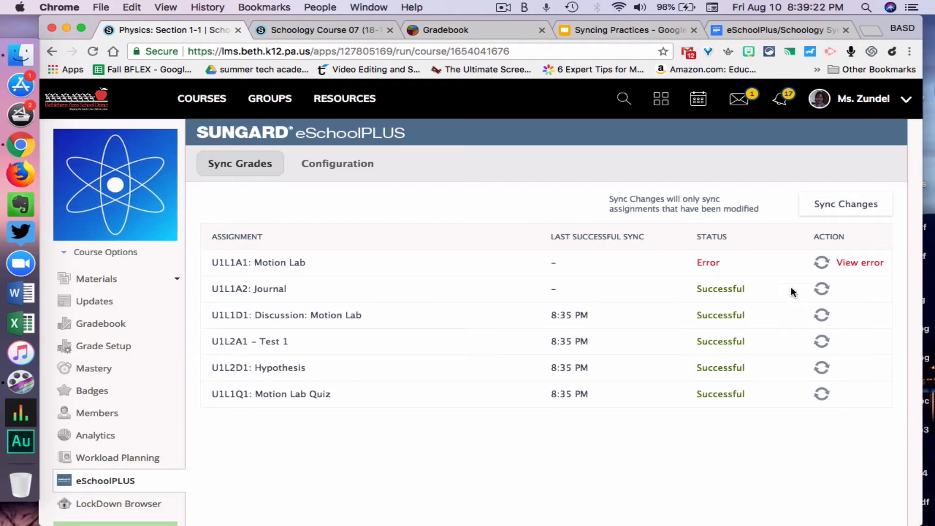
click(829, 216)
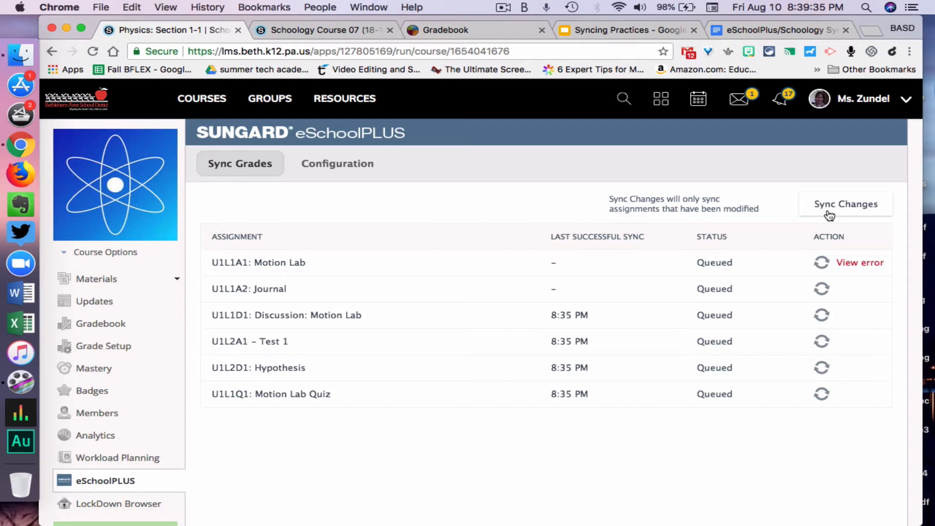
click(92, 51)
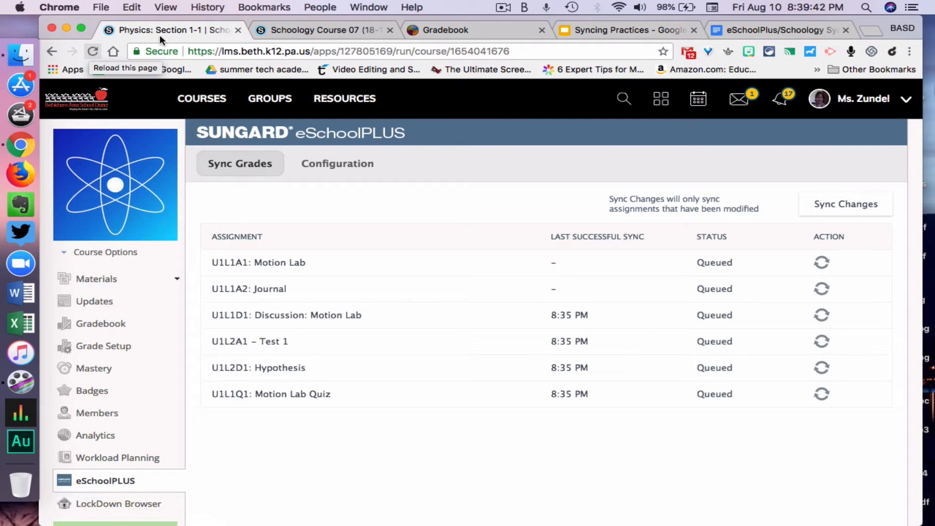
Switch to the Syncing Practices deck in Google Slides and present the slides on syncing rules.
click(593, 31)
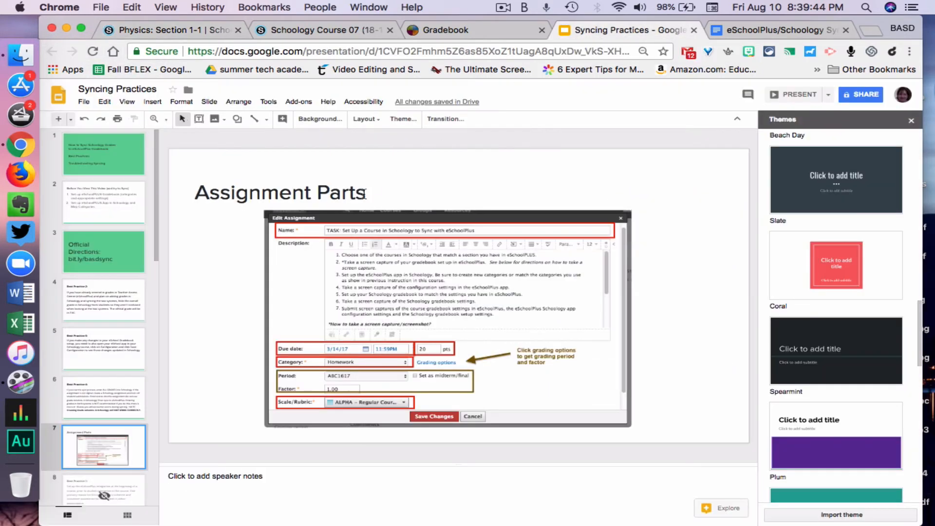
click(797, 96)
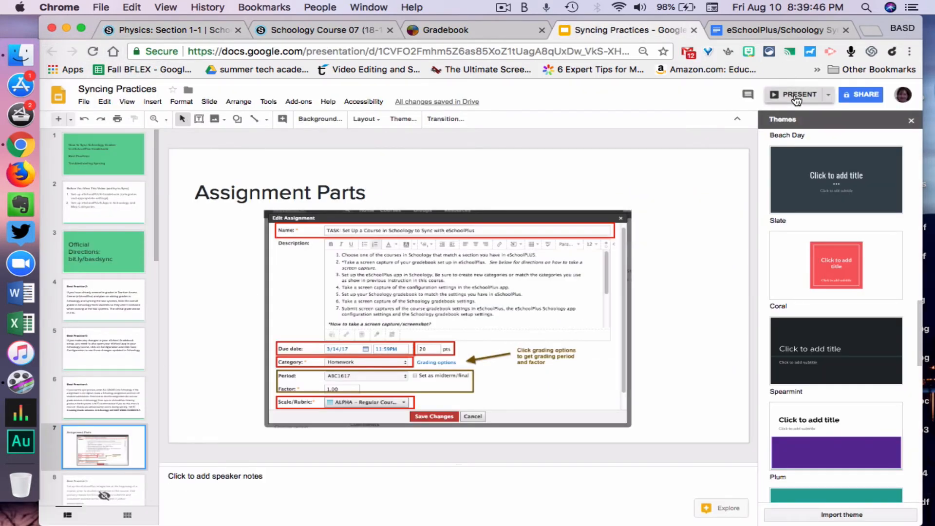
key(Right)
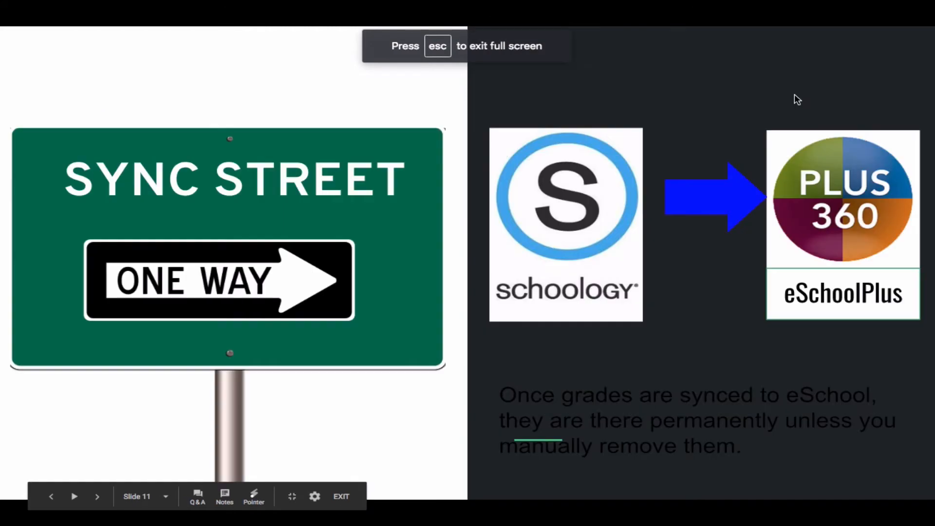
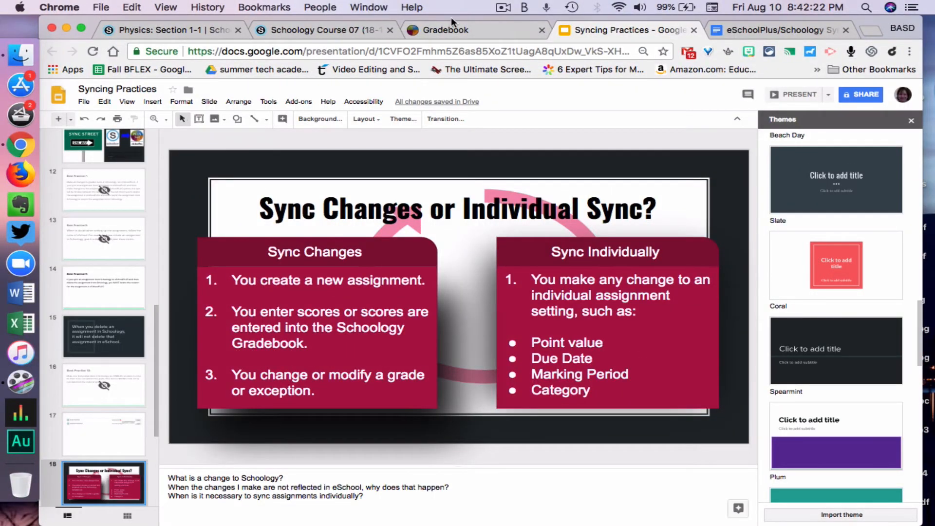
Return to Schoology, refresh the sync status, check the U1L1A1: Motion Lab error, and look at the course gradebook.
click(217, 27)
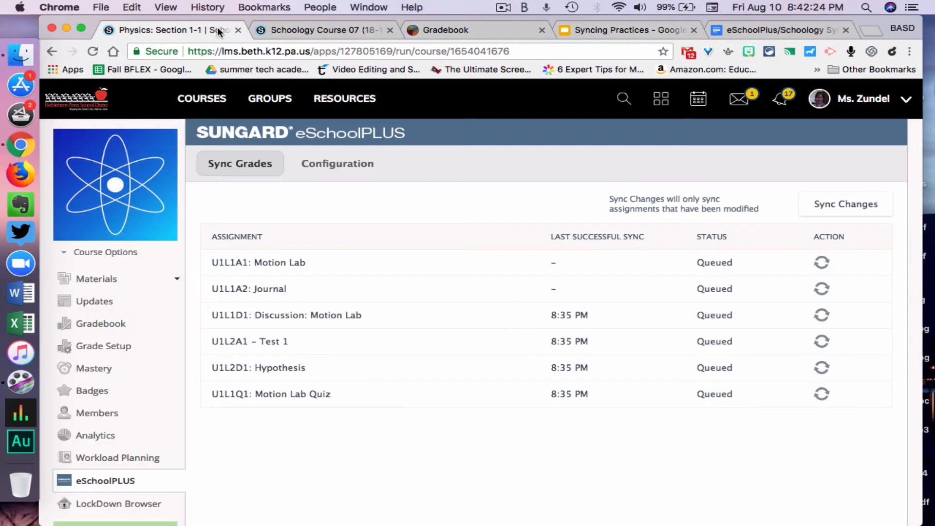
click(92, 52)
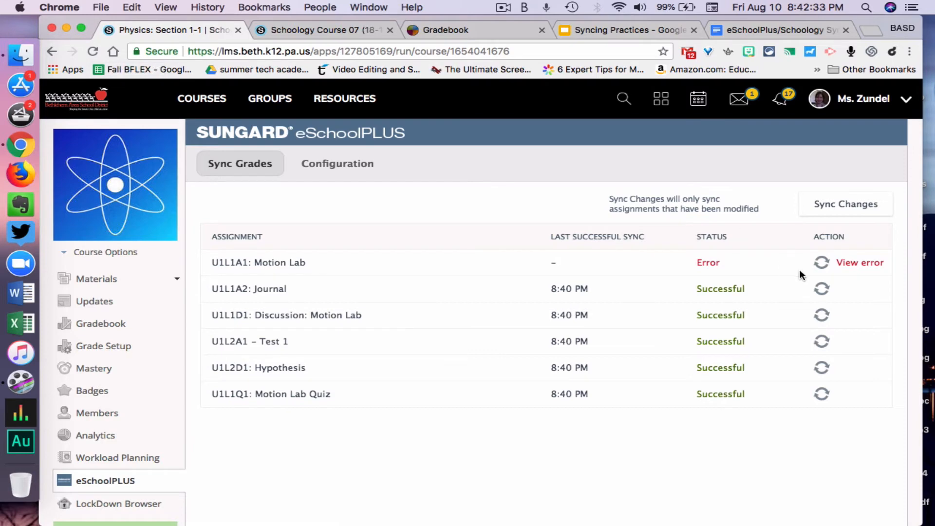
mouse_move(844, 263)
click(125, 324)
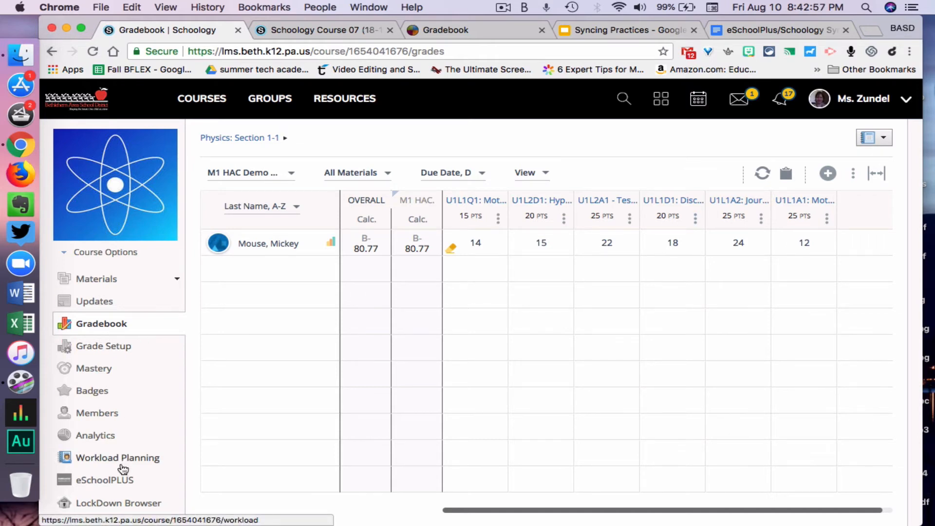
Sync U1L1A1: Motion Lab individually from the eSchoolPLUS app, refresh its status and retry the sync.
click(105, 481)
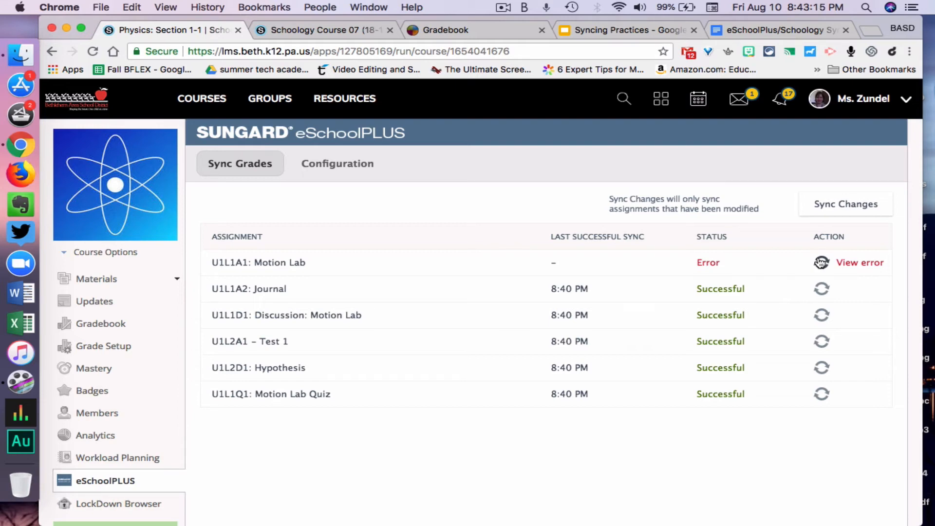
click(827, 265)
click(822, 263)
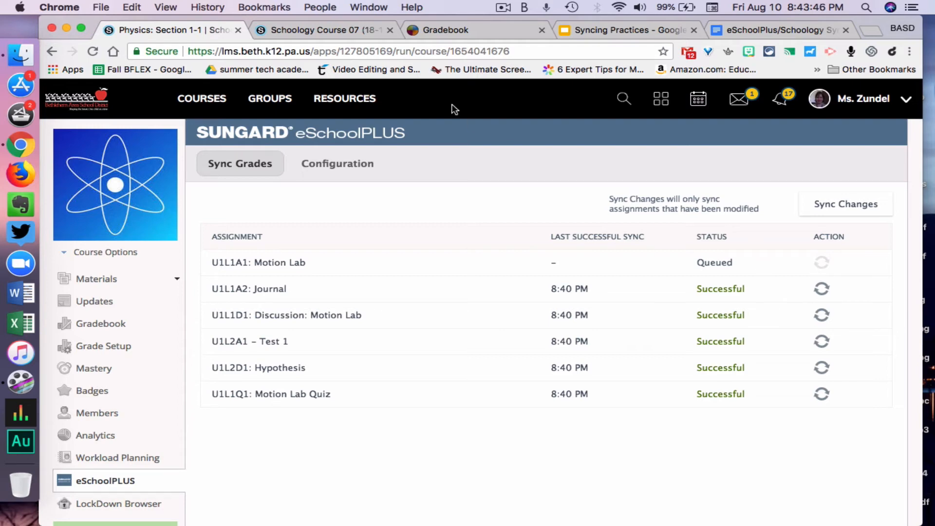
click(91, 51)
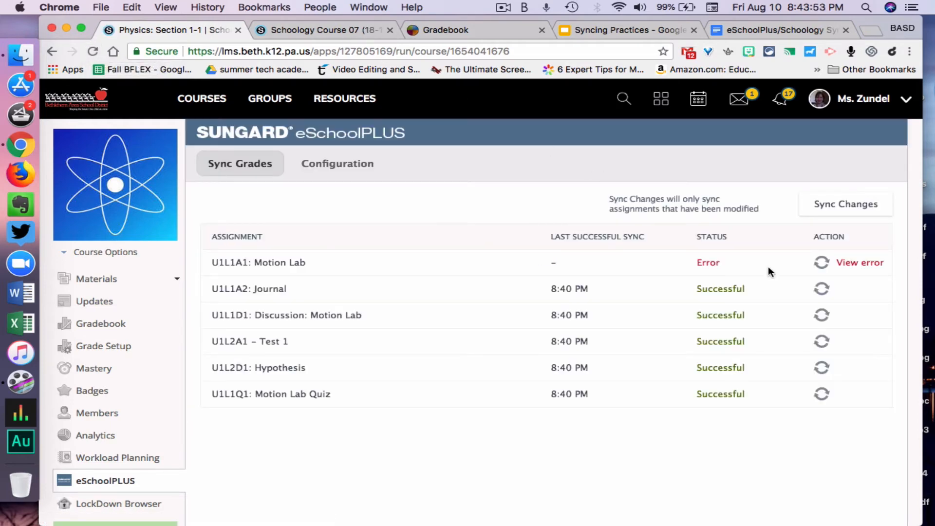
click(845, 262)
click(821, 263)
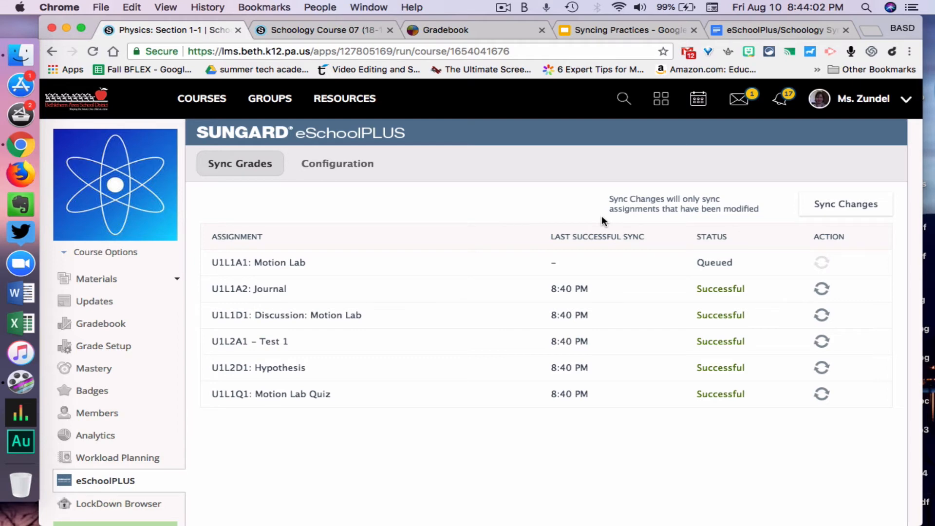
Switch to the eSchoolPlus Teacher Access Center gradebook and reload it to check the synced assignments and grades.
click(434, 34)
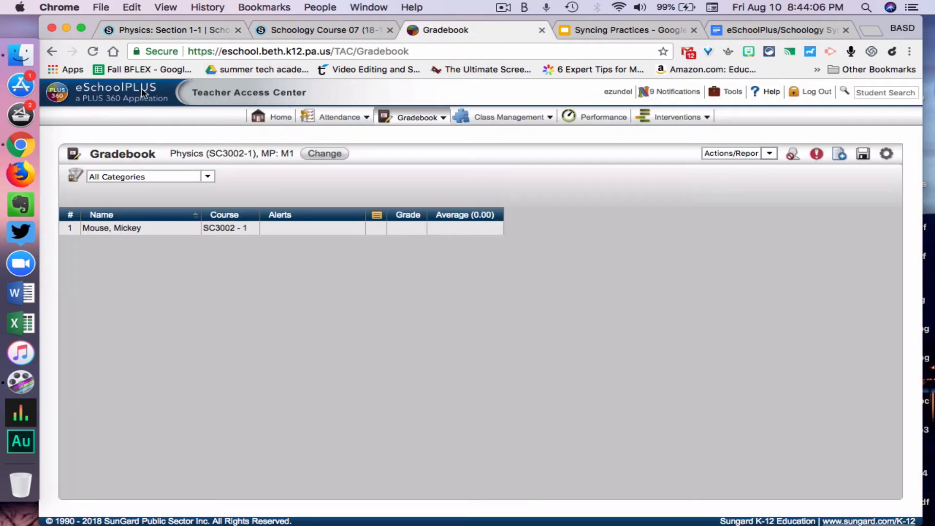
click(84, 52)
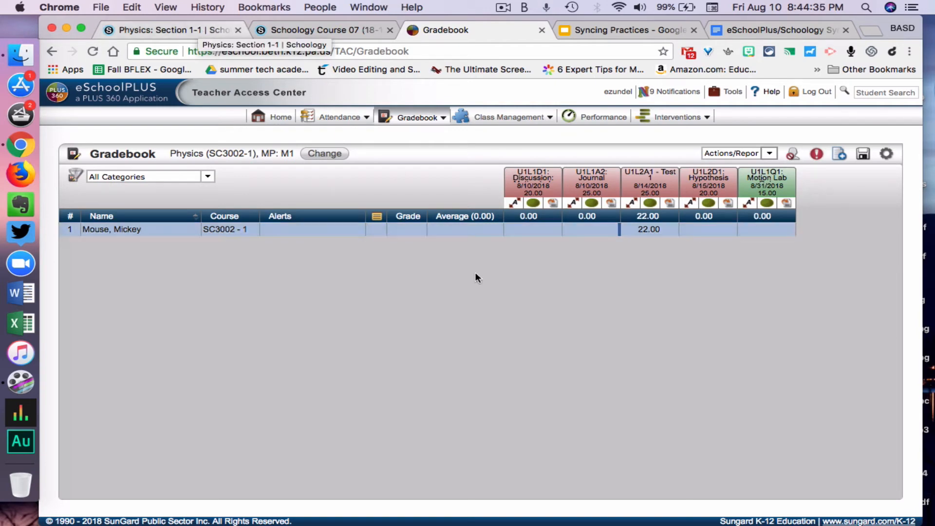
Return to Schoology and individually sync U1L1A2: Journal, U1L1D1: Discussion: Motion Lab, U1L2A1 - Test 1, U1L2D1: Hypothesis and U1L1Q1: Motion Lab Quiz.
click(171, 27)
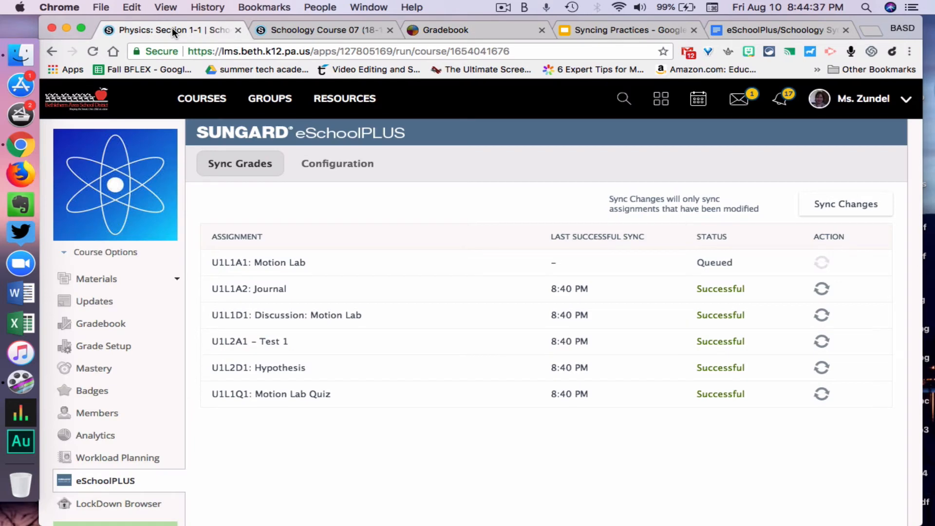
click(813, 287)
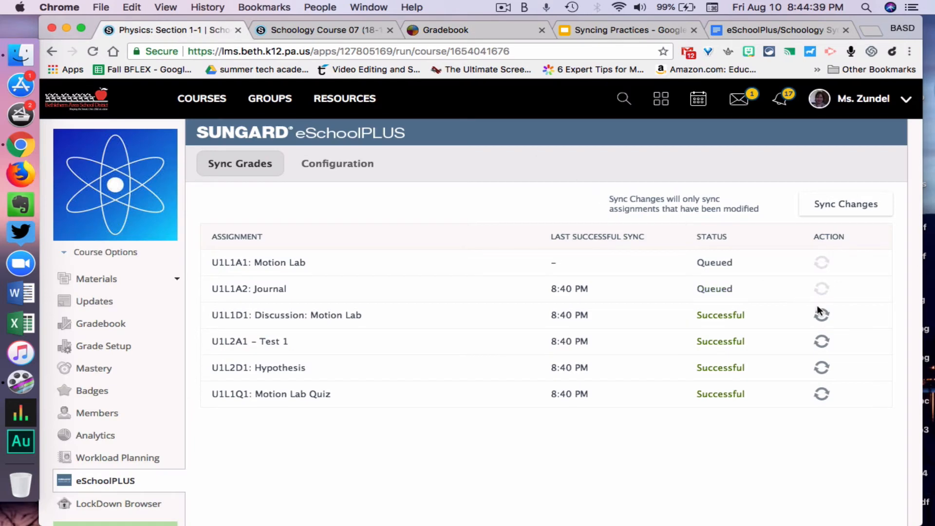
click(820, 314)
click(822, 342)
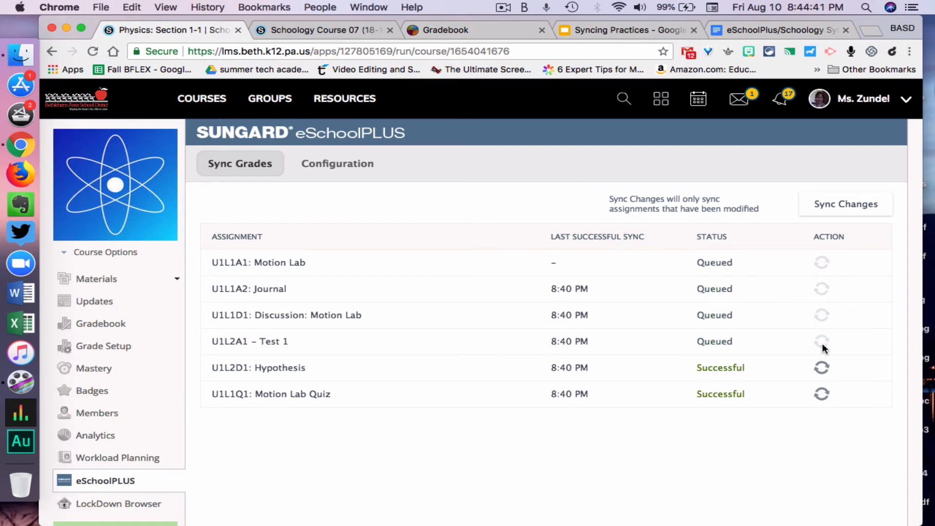
click(822, 367)
click(822, 393)
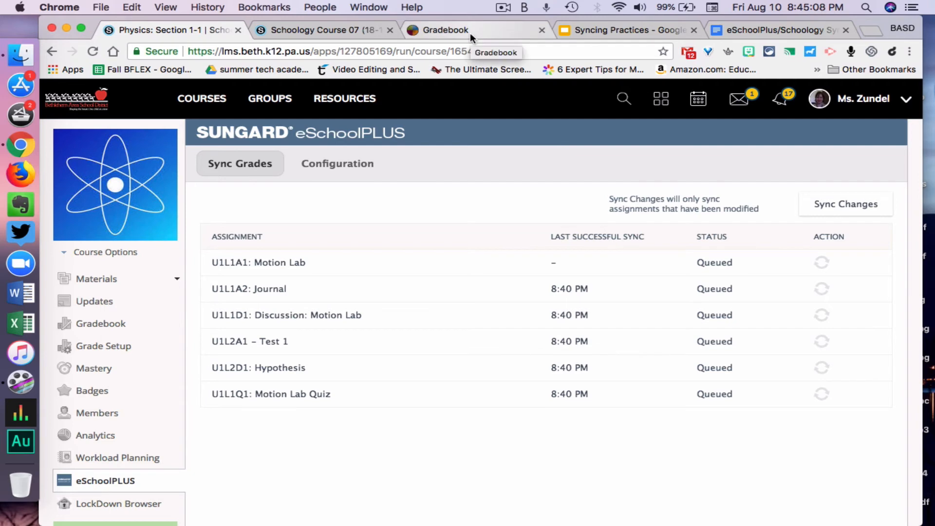
Refresh the sync status of the assignments, then switch to the eSchoolPlus gradebook and reload it to check the synced grades.
click(95, 49)
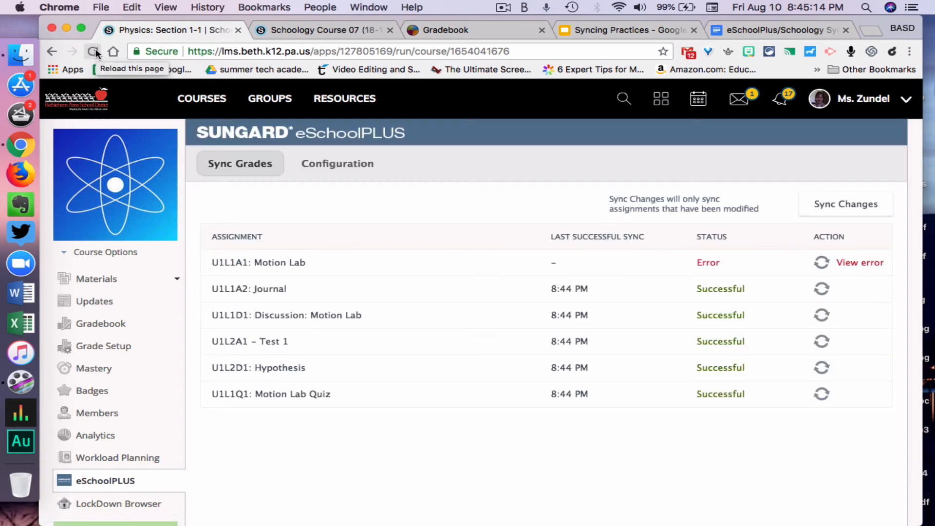
click(463, 30)
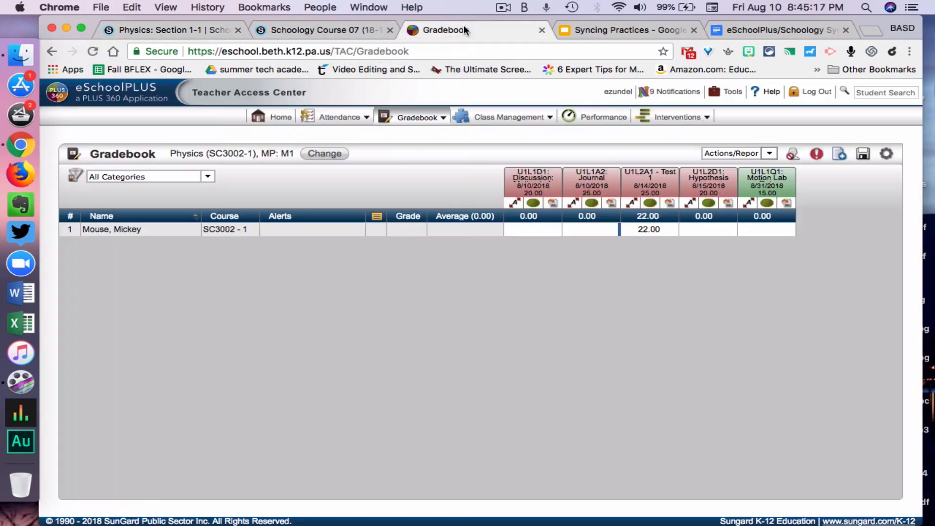
click(92, 51)
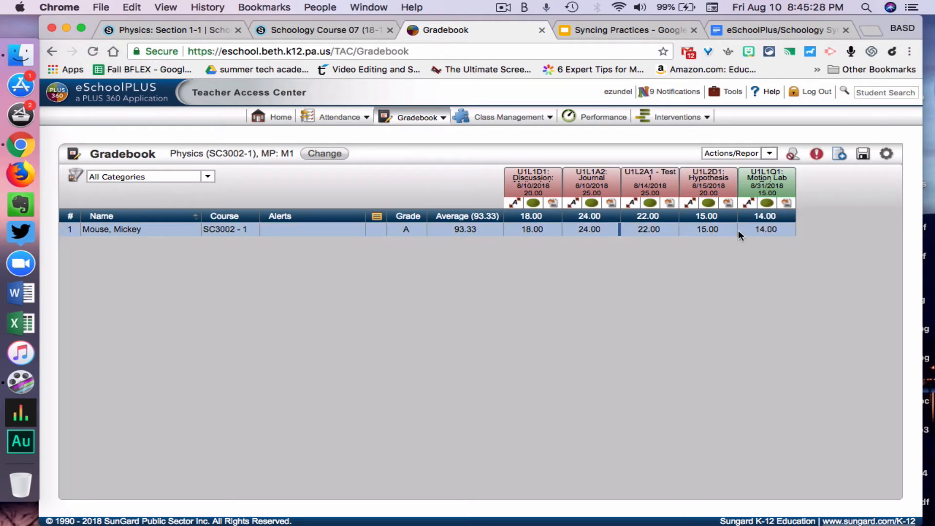
In Schoology, bulk edit the Physics gradebook assignments to set the due date of U1L1A1: Motion Lab to 7/30/18 and save the changes.
click(191, 26)
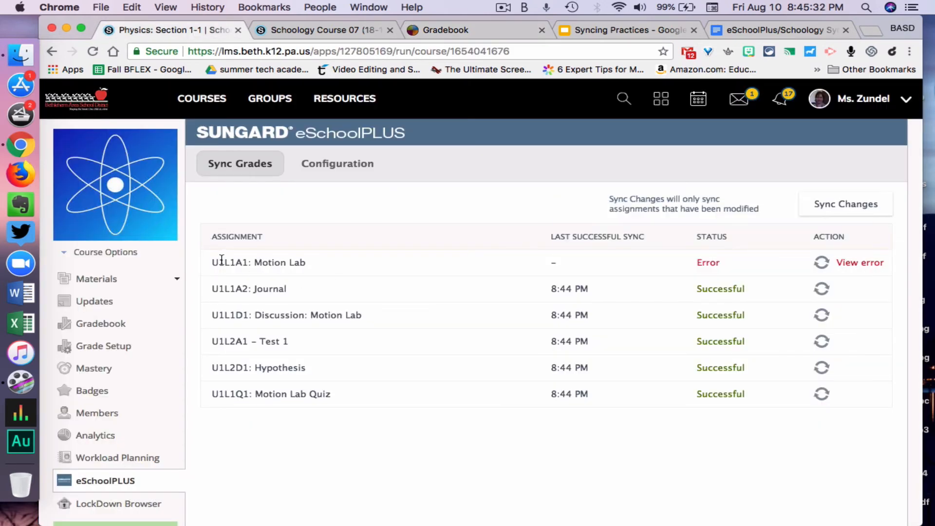
click(129, 323)
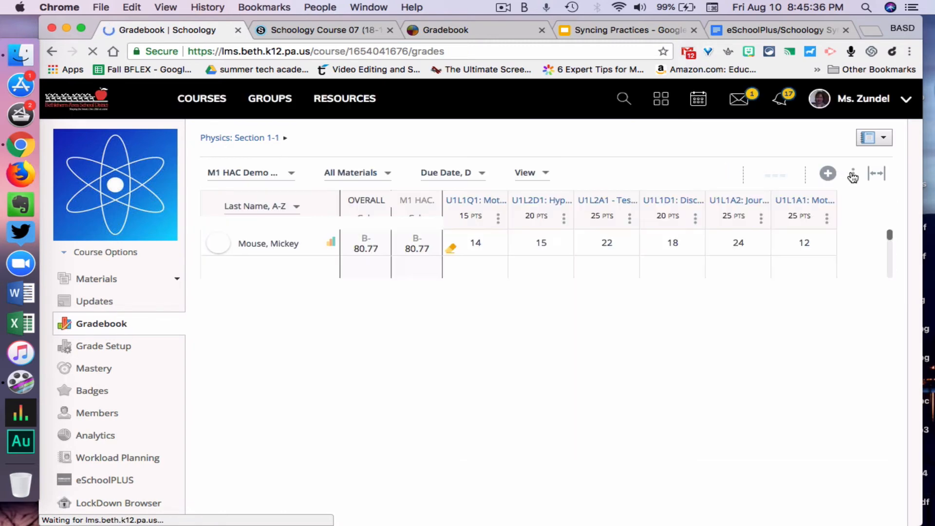
click(852, 175)
click(821, 196)
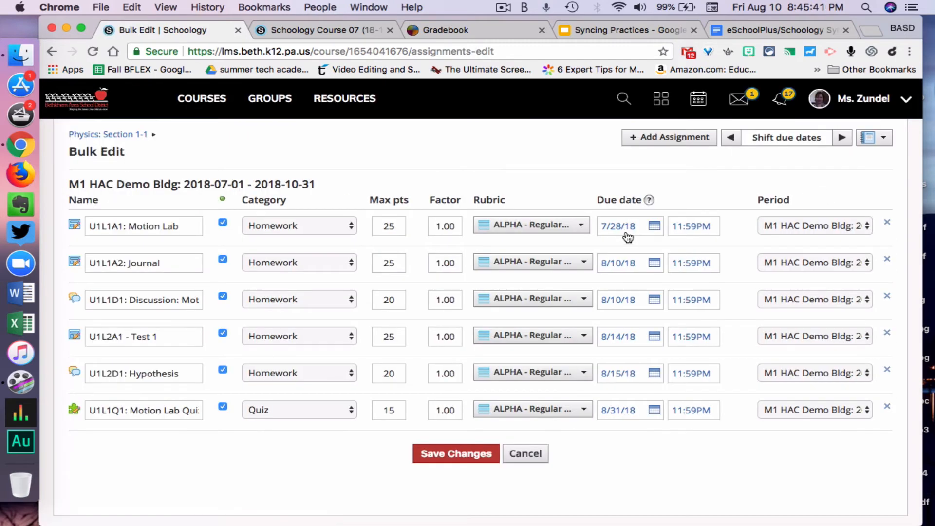
click(623, 231)
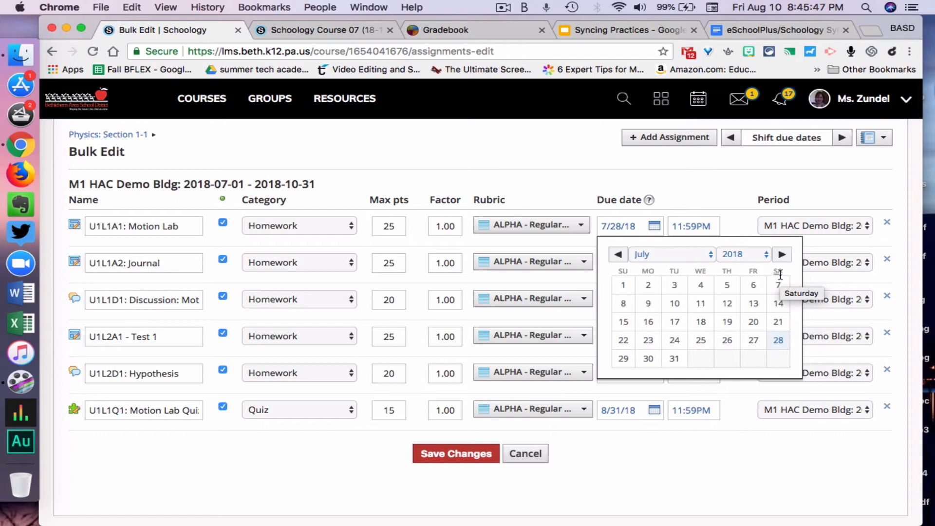
click(648, 358)
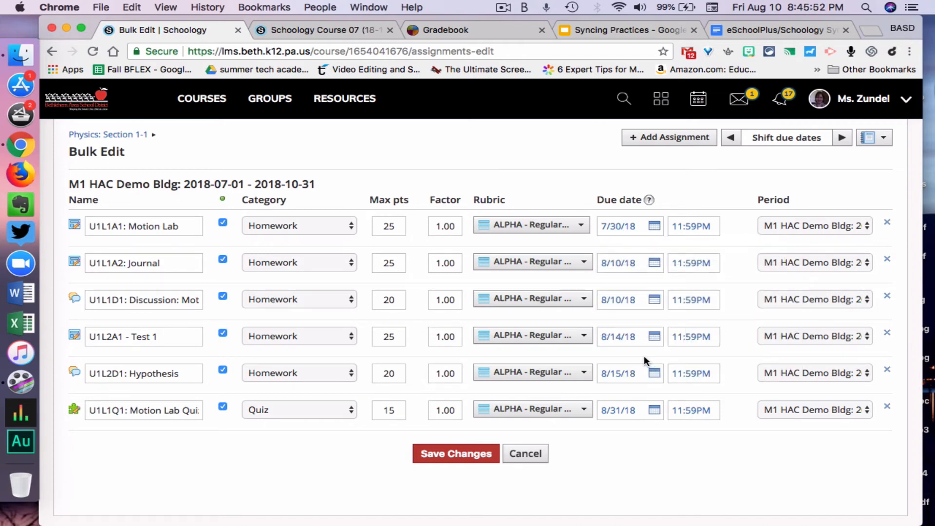
click(655, 226)
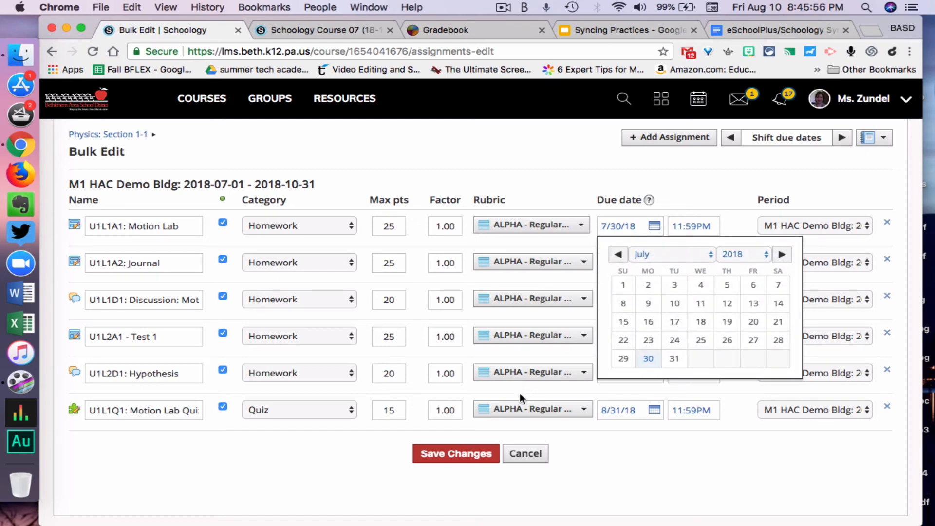
click(479, 454)
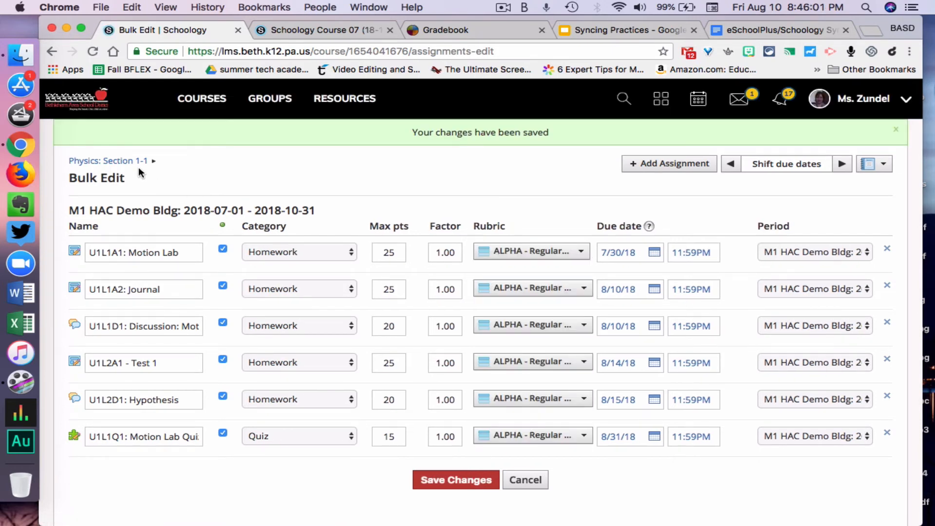
Return to the Physics course gradebook and sync U1L1A1: Motion Lab individually from the sync status log.
click(131, 161)
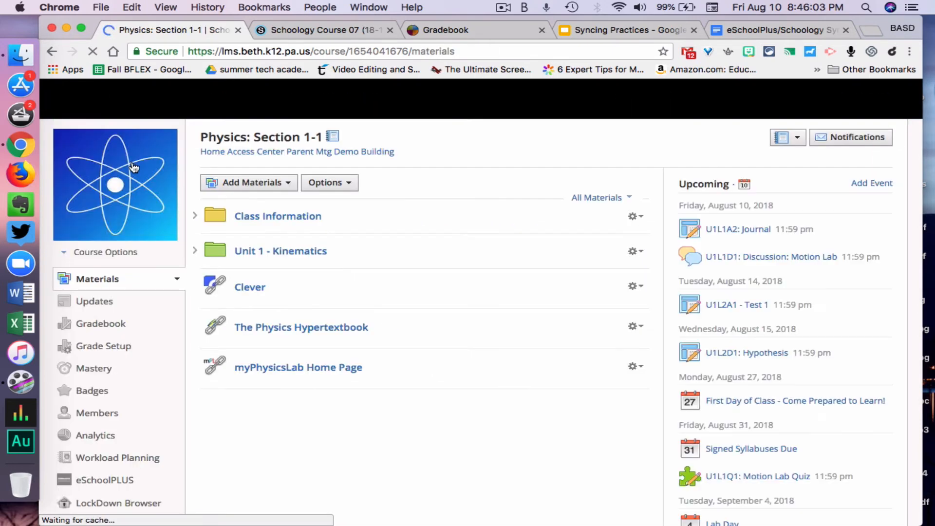
click(115, 324)
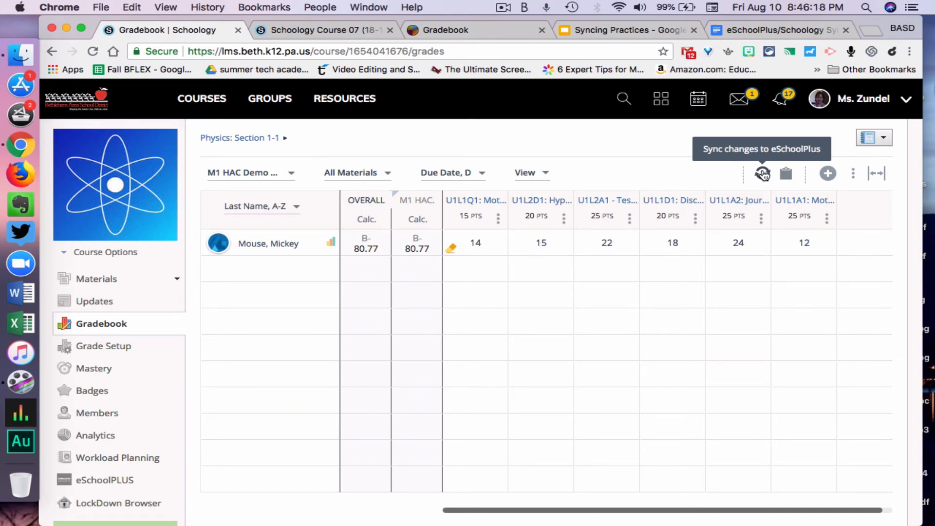
click(786, 176)
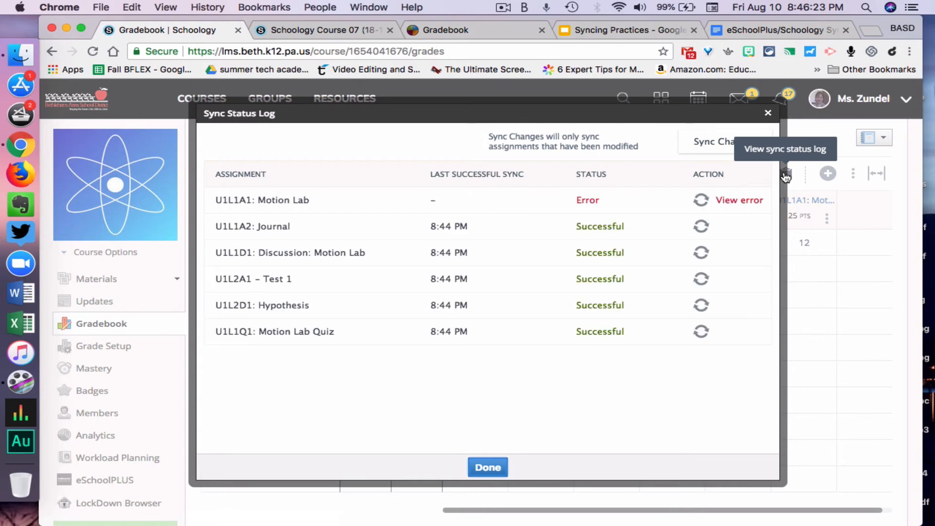
click(701, 201)
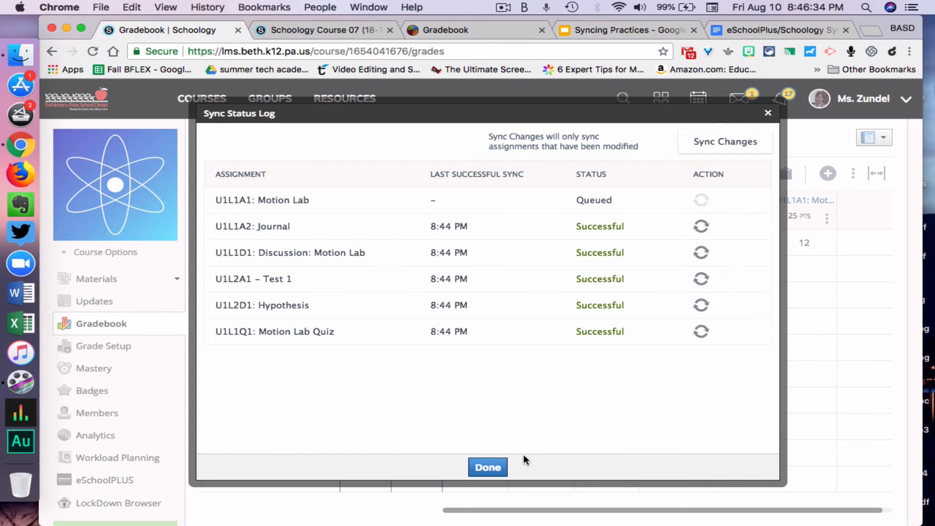
click(493, 467)
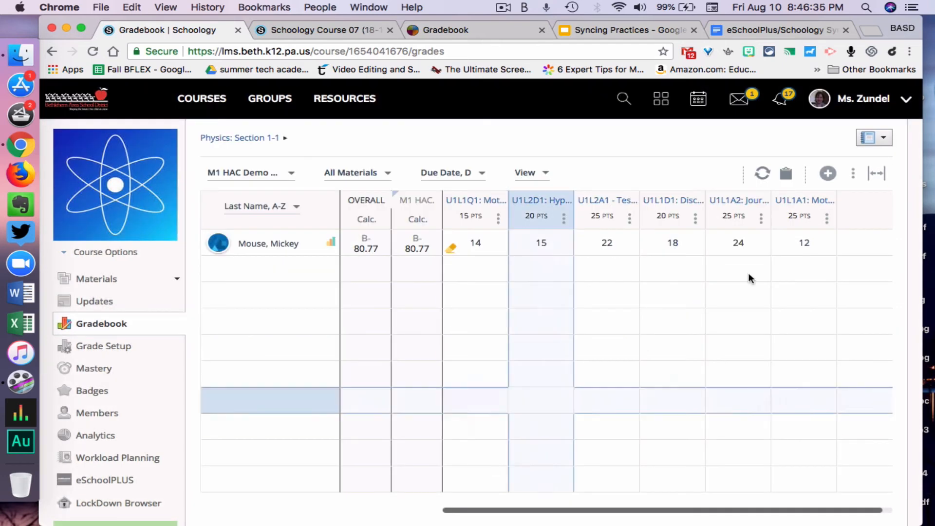
Reopen the sync status log repeatedly to check the status of U1L1A1: Motion Lab.
click(790, 178)
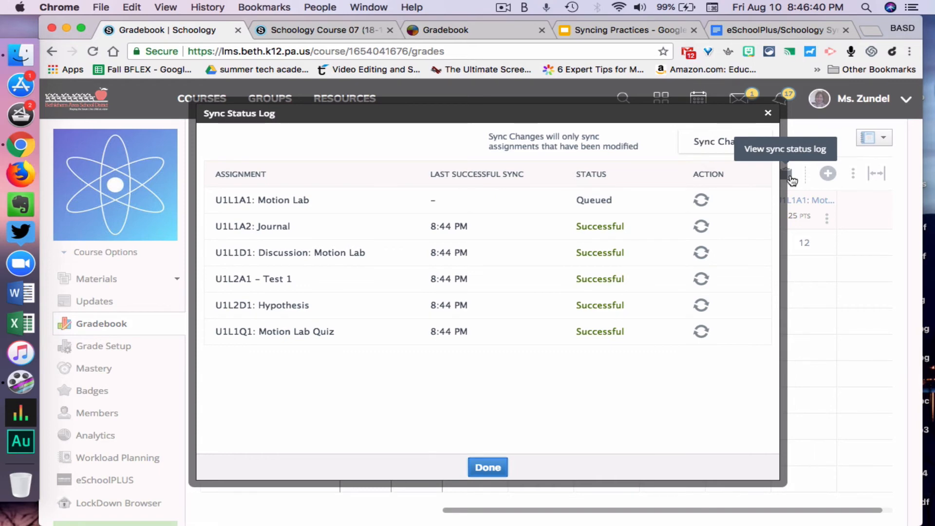
click(493, 468)
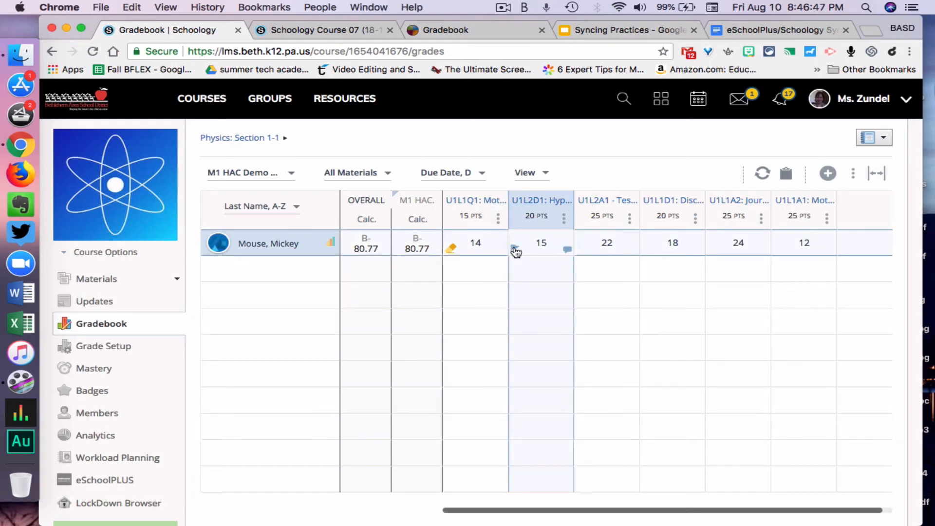
click(786, 176)
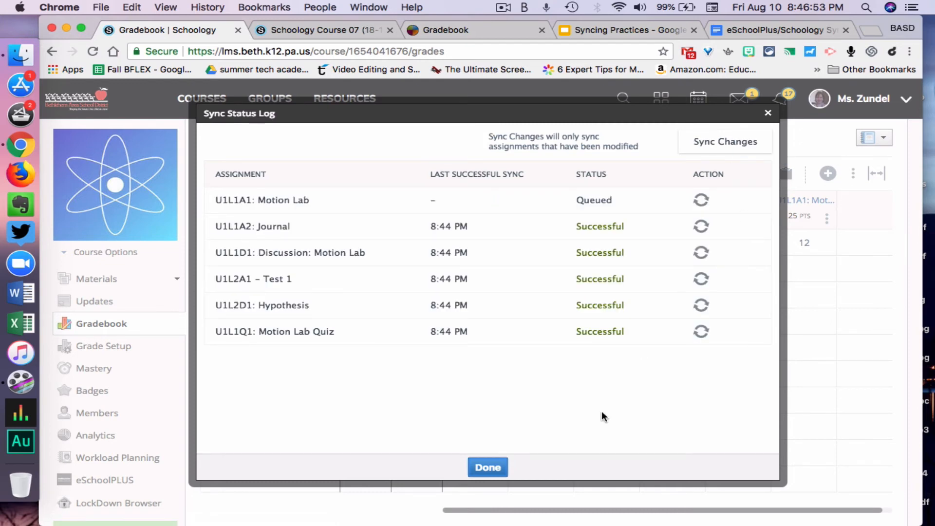
click(487, 467)
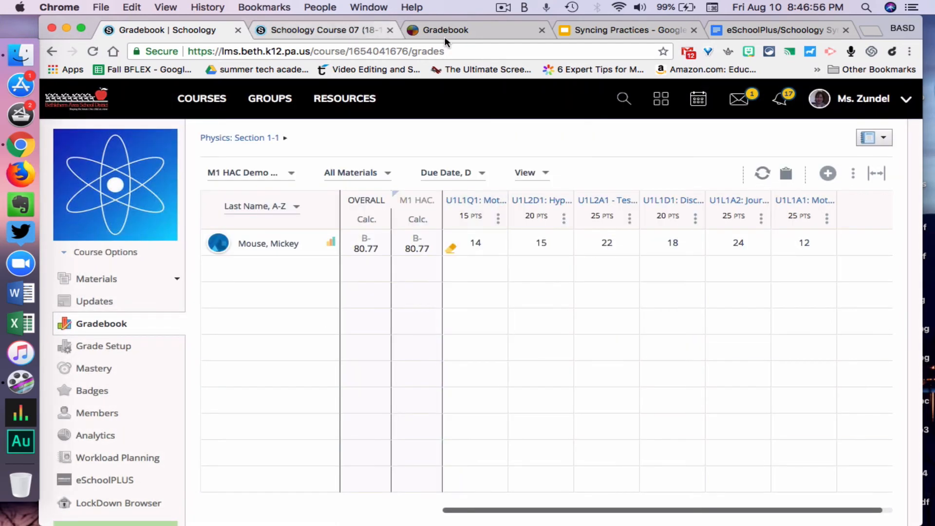
Reload the eSchoolPlus gradebook to look for U1L1A1: Motion Lab, then return to Schoology and recheck the sync status log.
click(452, 31)
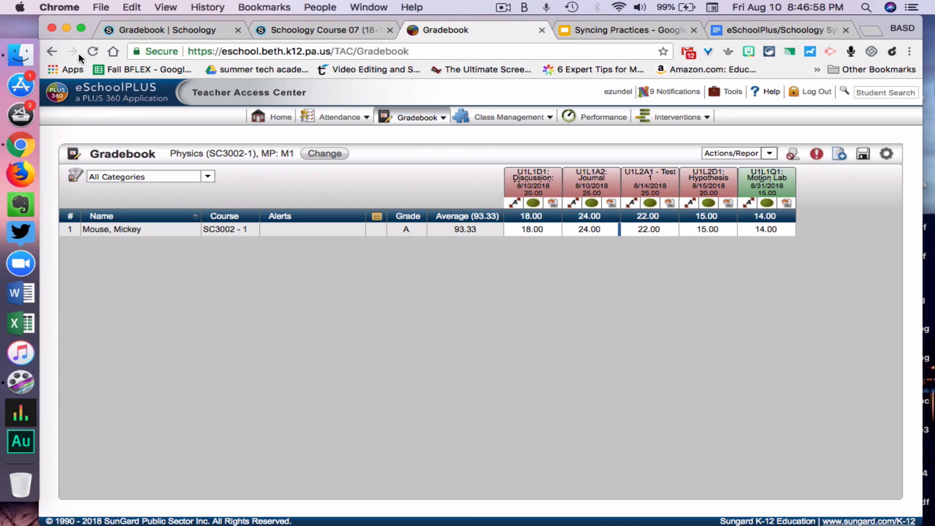
click(92, 51)
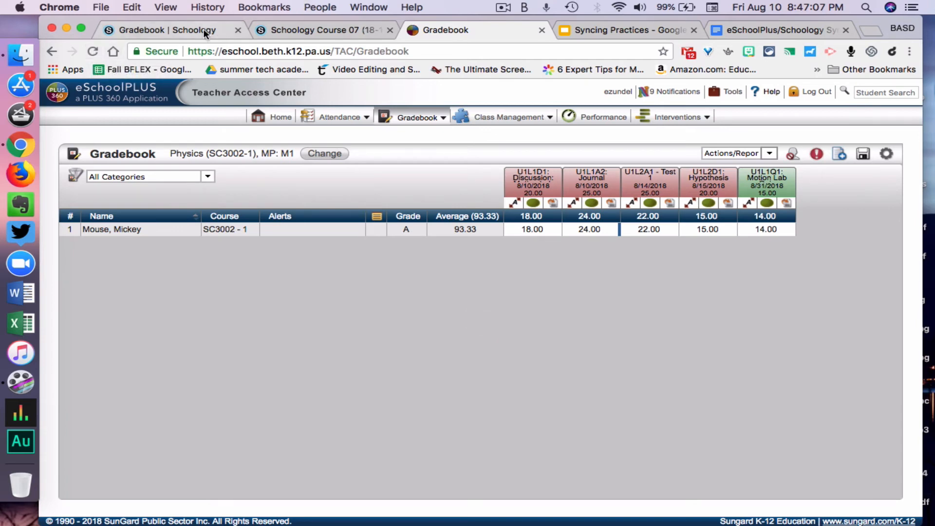
click(190, 30)
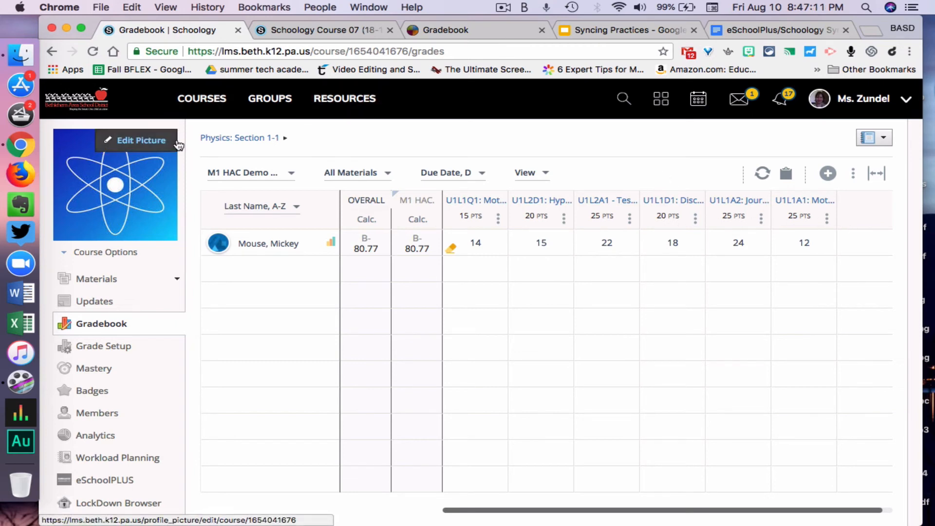
click(786, 174)
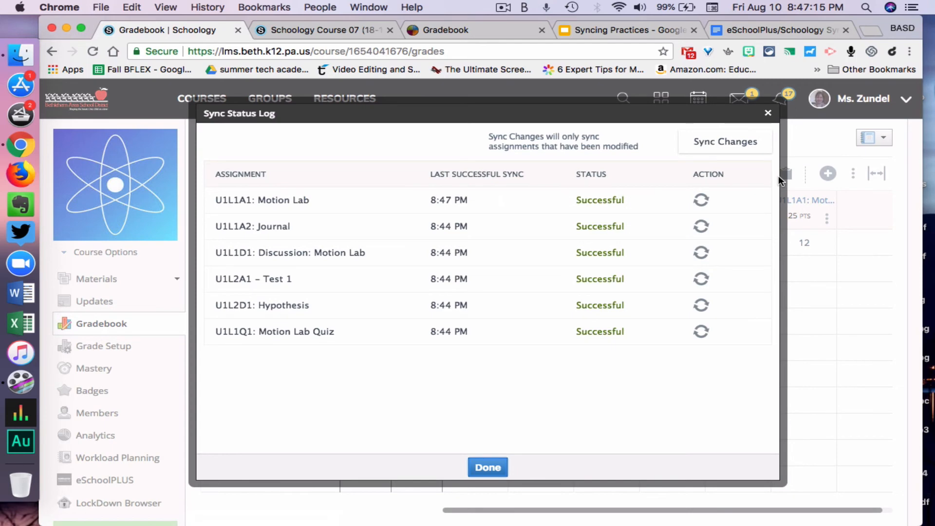
click(484, 465)
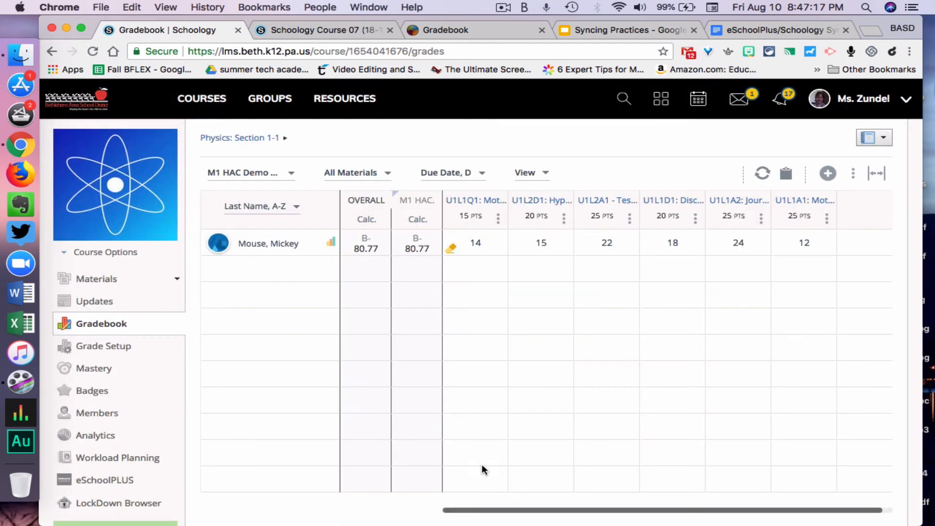
Switch to the eSchoolPlus gradebook, reload it to check the Motion Lab score, and compare the student's overall average with the Schoology gradebook.
click(440, 30)
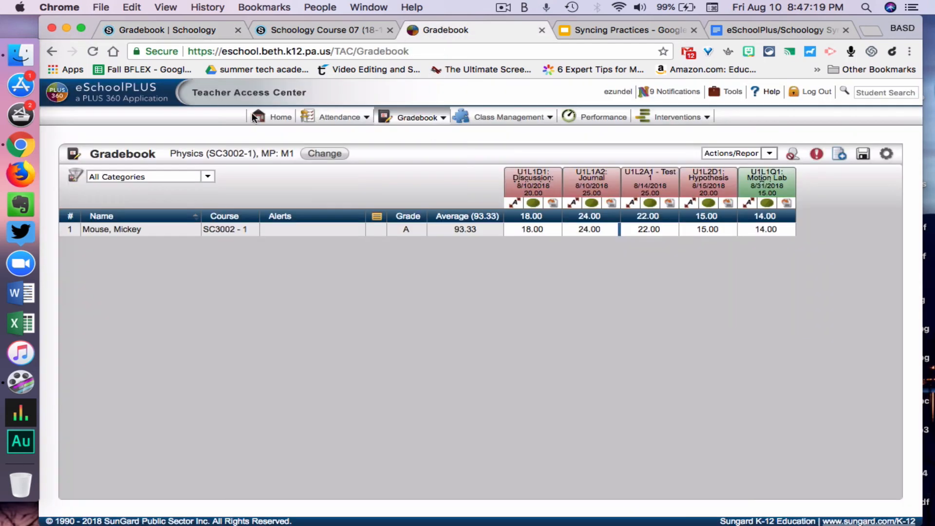
click(92, 51)
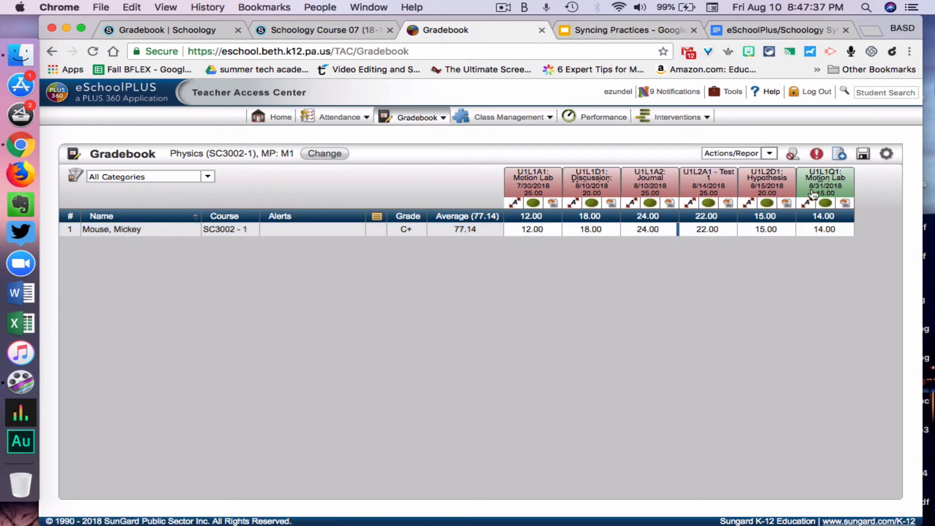
mouse_move(813, 194)
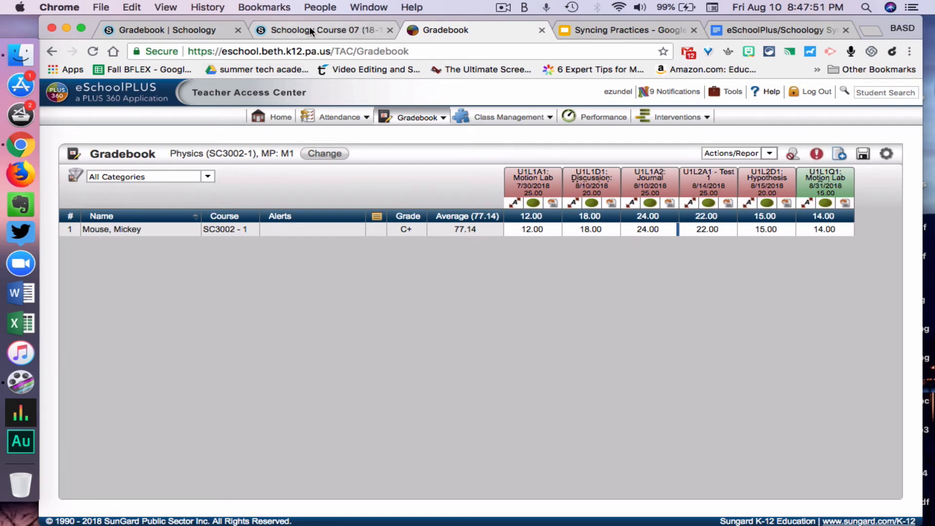
click(197, 27)
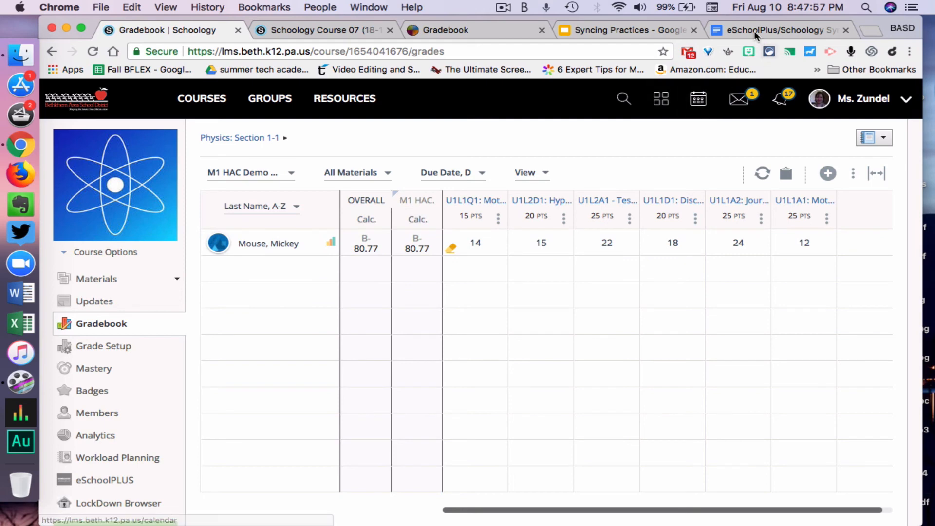
click(456, 29)
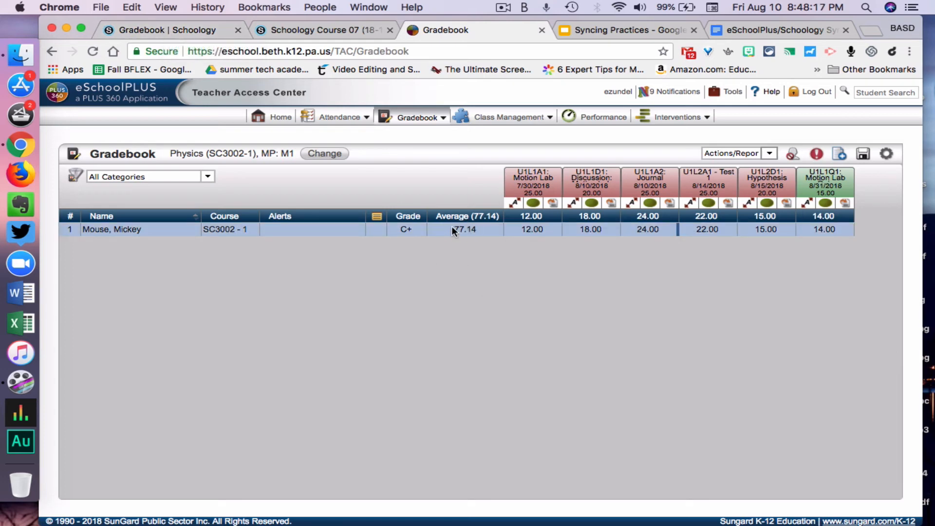
Switch to the Syncing Practices deck in Google Slides and present it from the Troubleshooting Sync Issues slide.
click(628, 28)
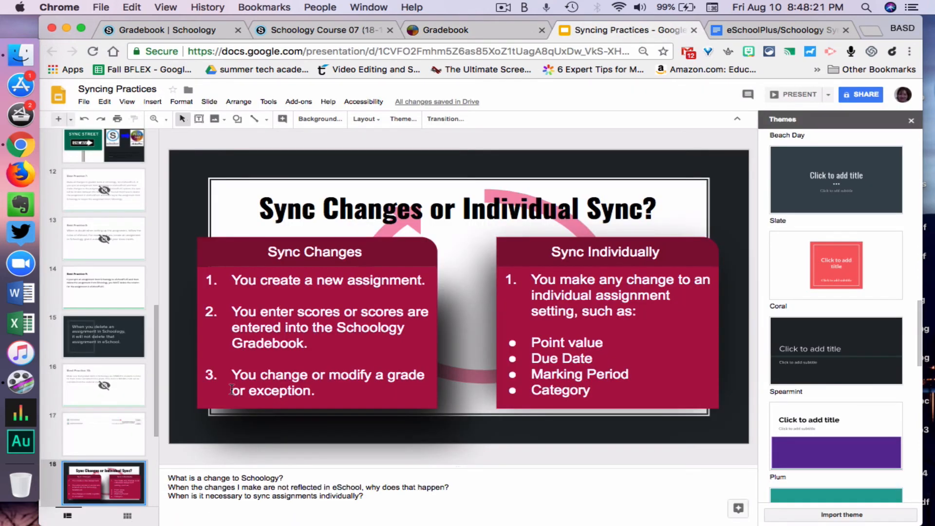
scroll(131, 434, down, 3)
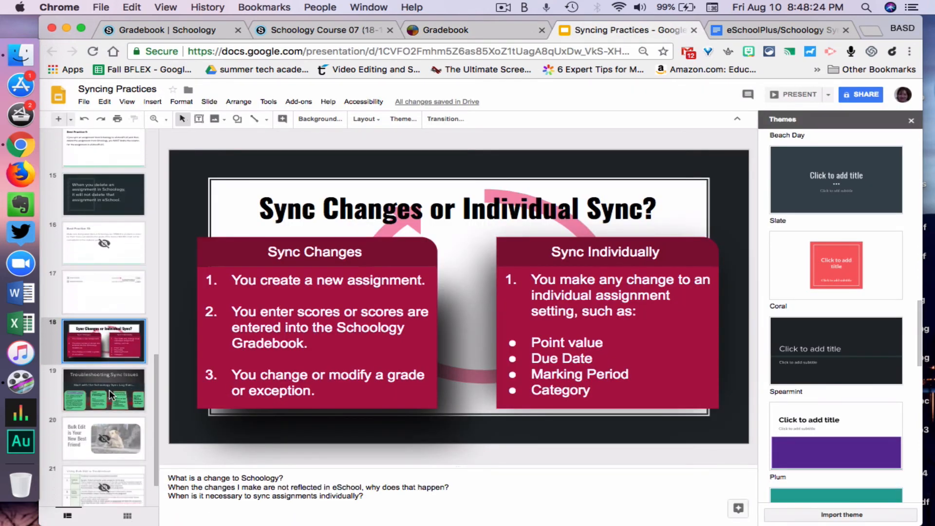
click(109, 390)
click(780, 96)
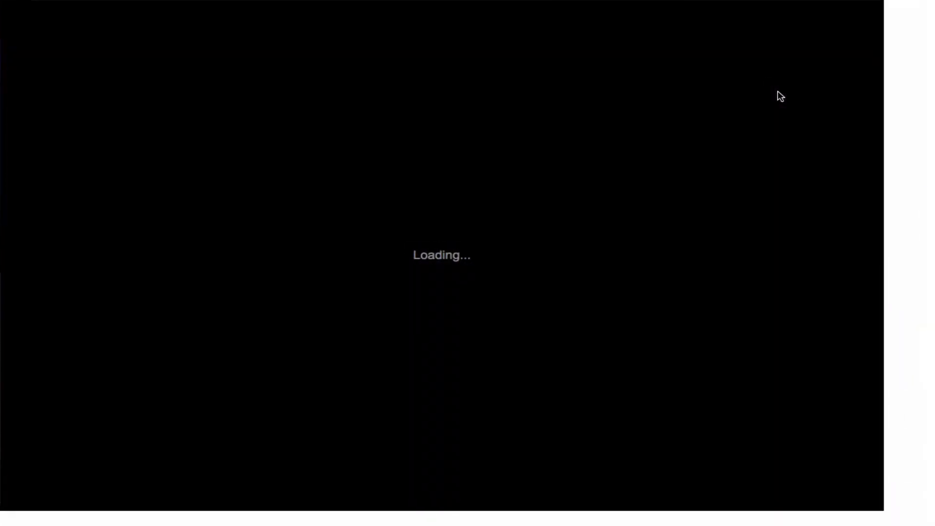